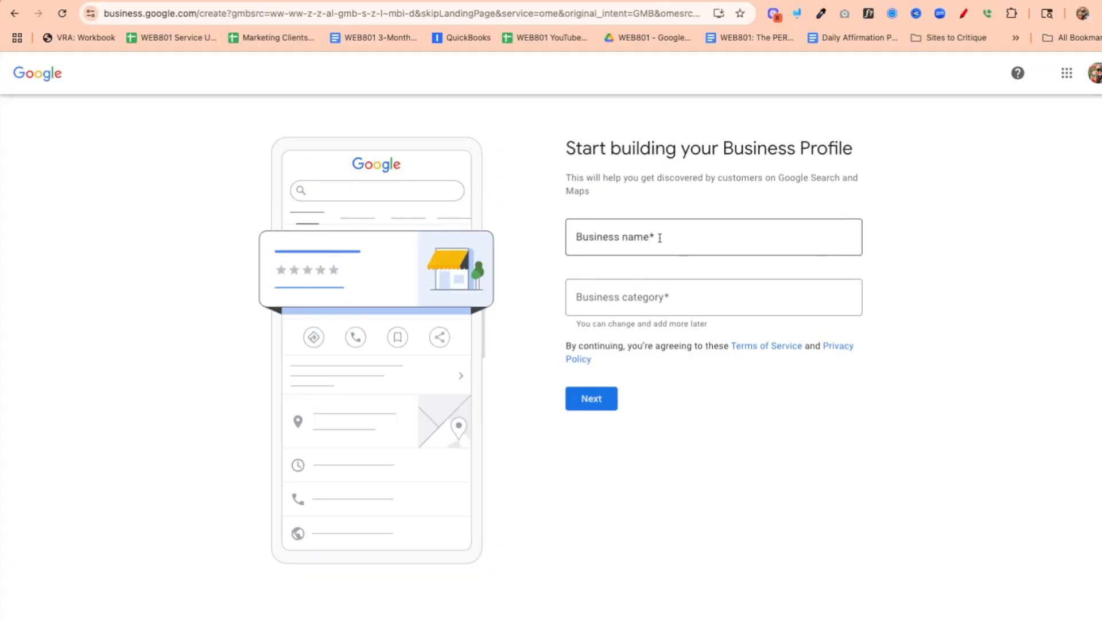
Name the new business "CT West Boise" and choose to create a business with that name
left_click(661, 237)
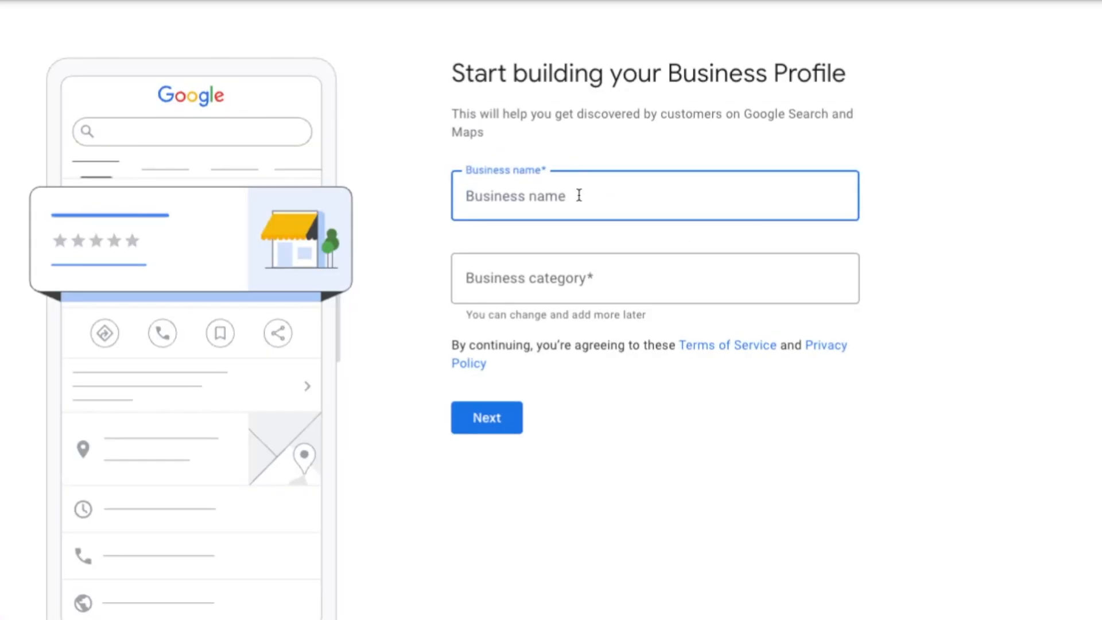
type("CT Wes")
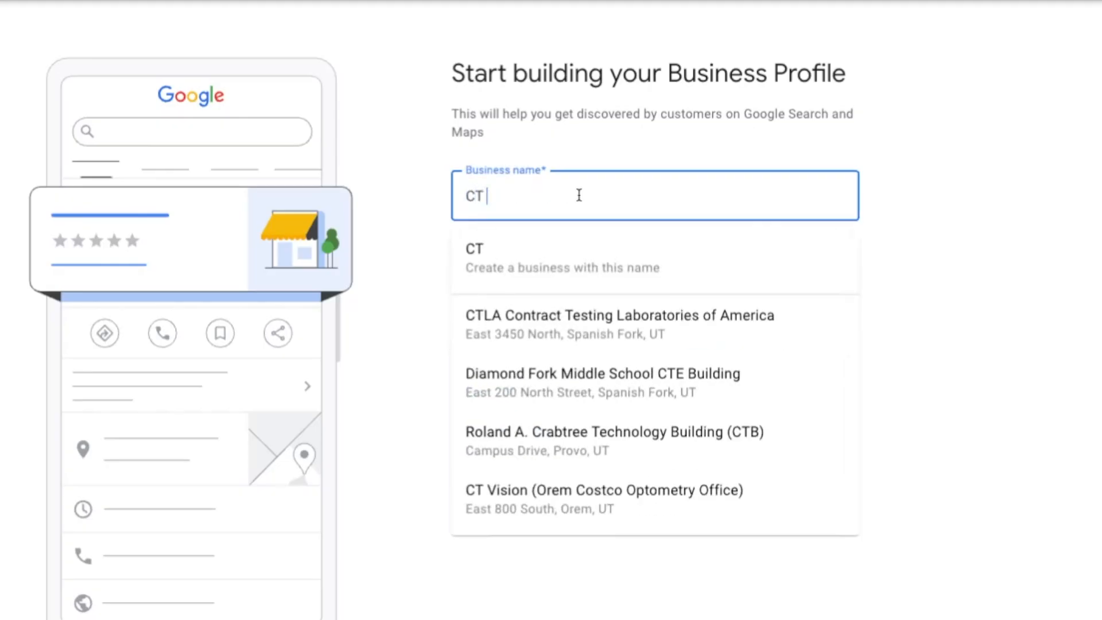
type("t Boise")
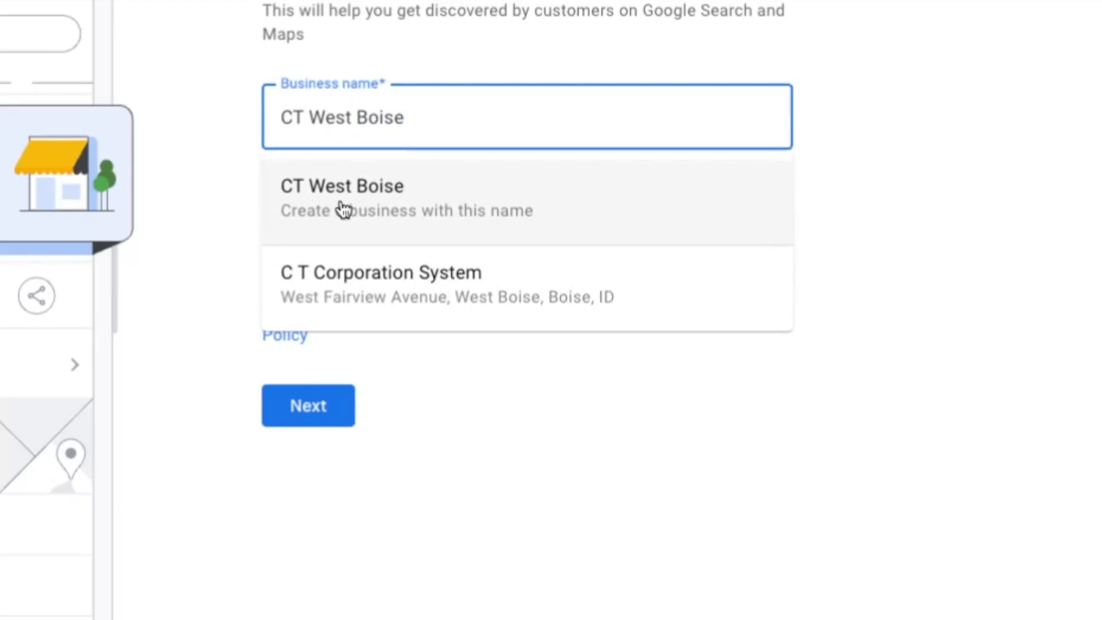
left_click(379, 207)
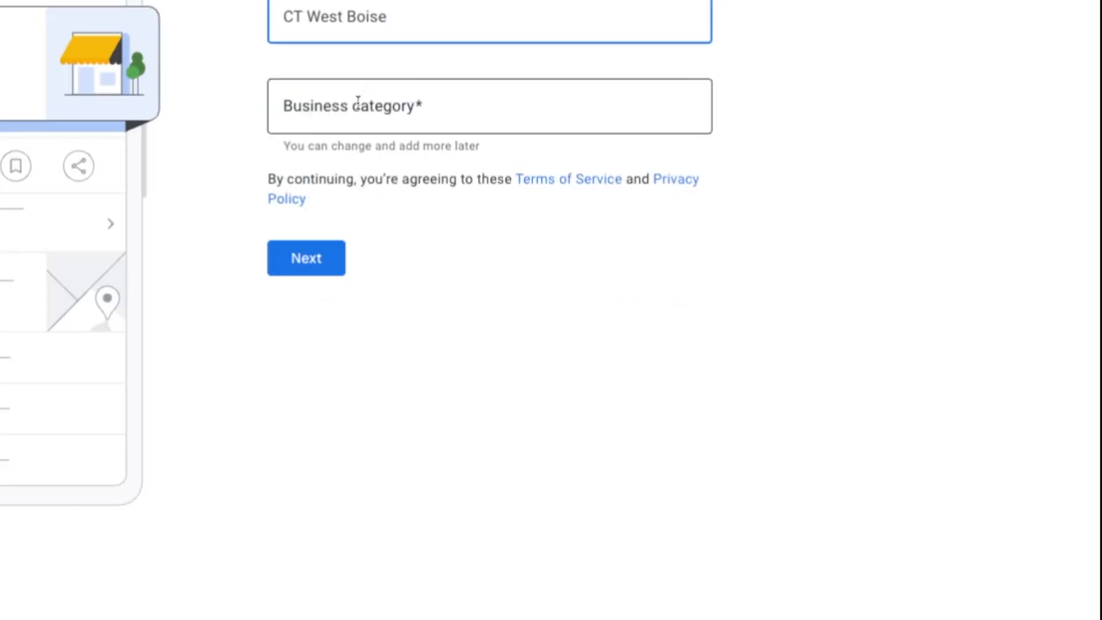
Set the business category to "Refrigerated transport service"
left_click(357, 102)
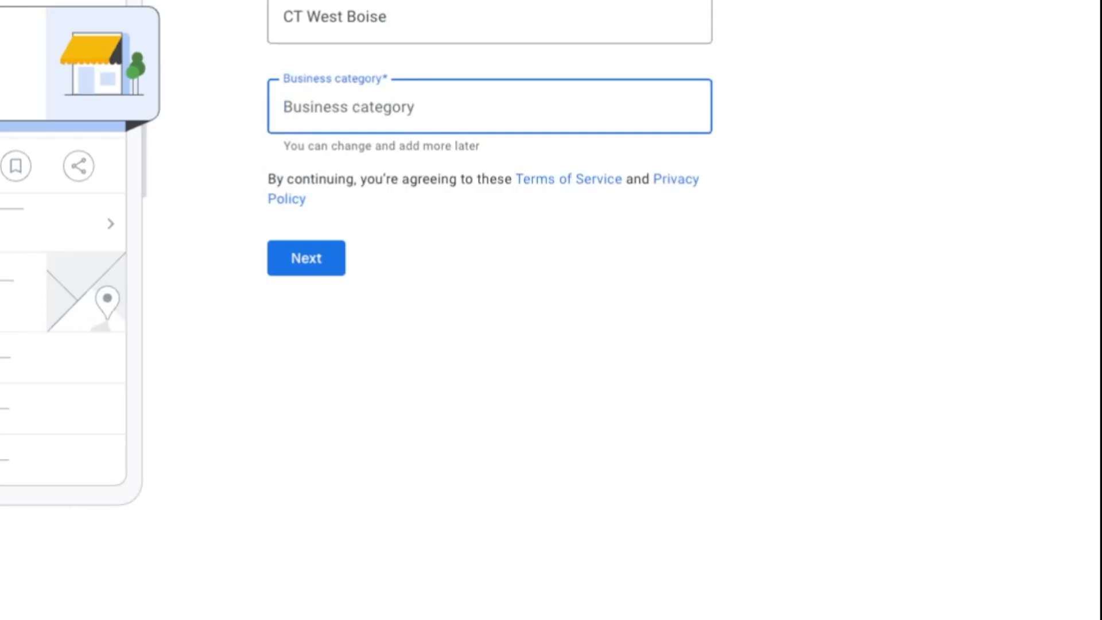
type("Refrig")
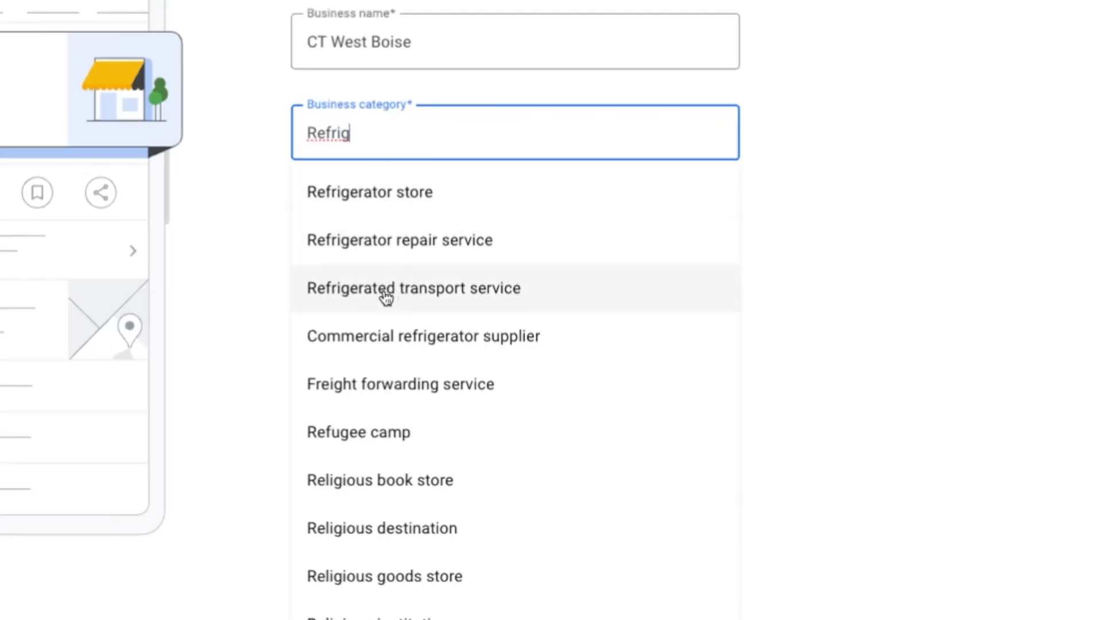
left_click(386, 289)
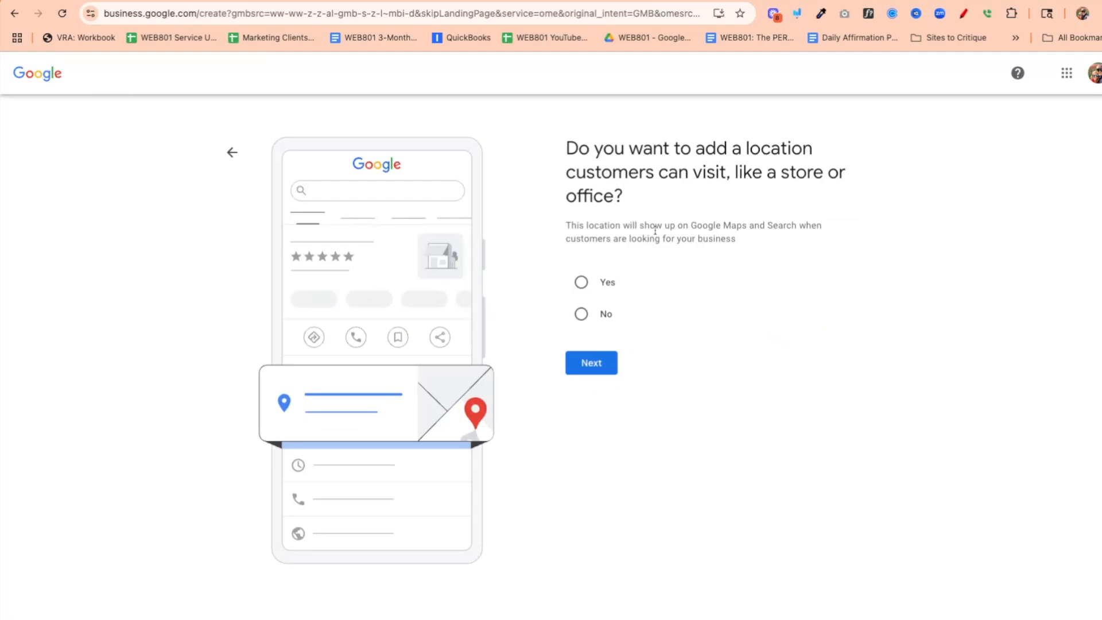
Add a location customers can visit and submit the business's street address using the matching Caldwell, Idaho suggestion
left_click(581, 281)
left_click(591, 363)
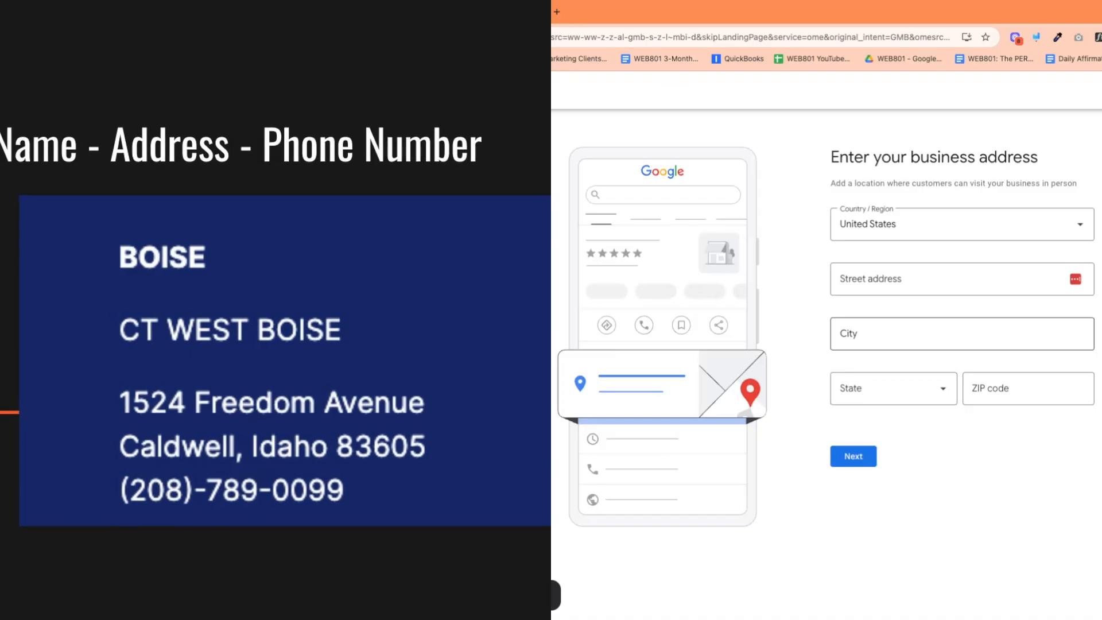
left_click(867, 281)
type("1524")
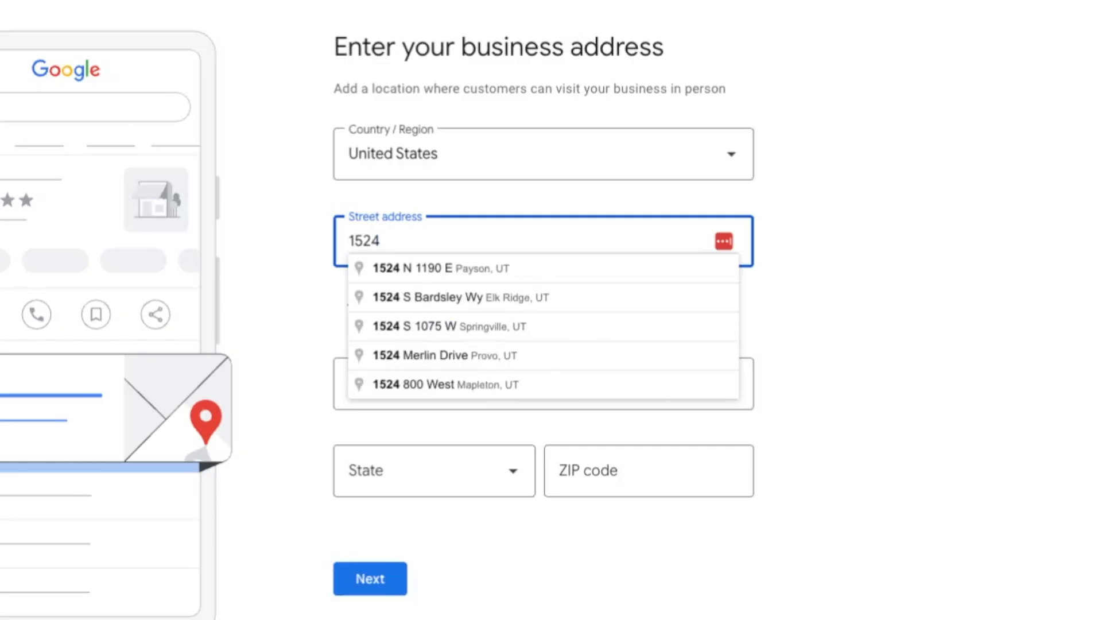
type(" Freedom Avenue")
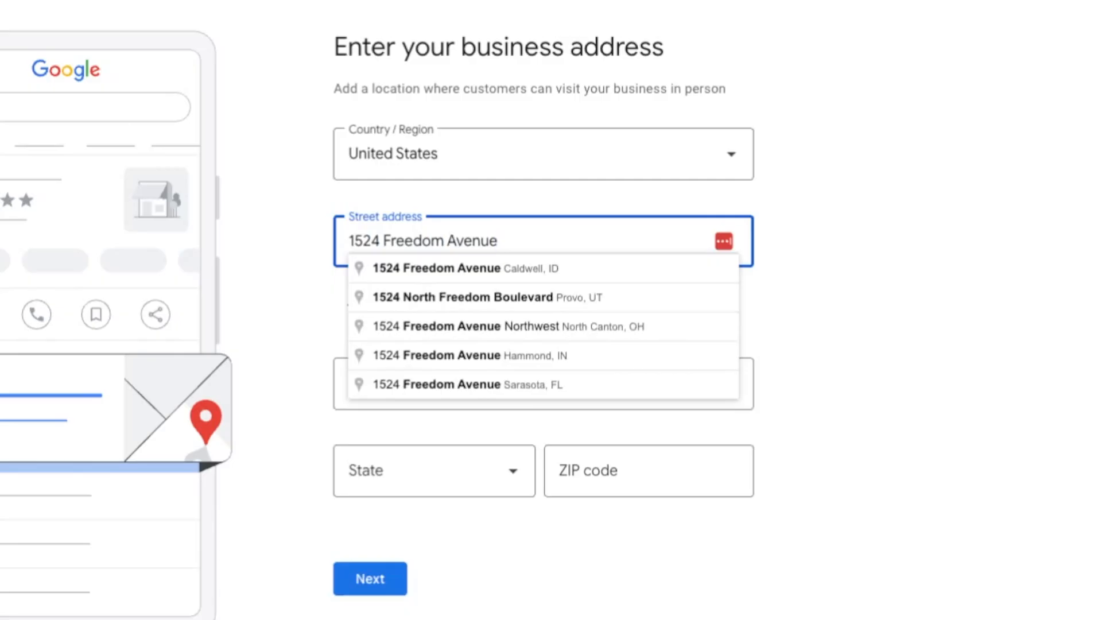
left_click(411, 269)
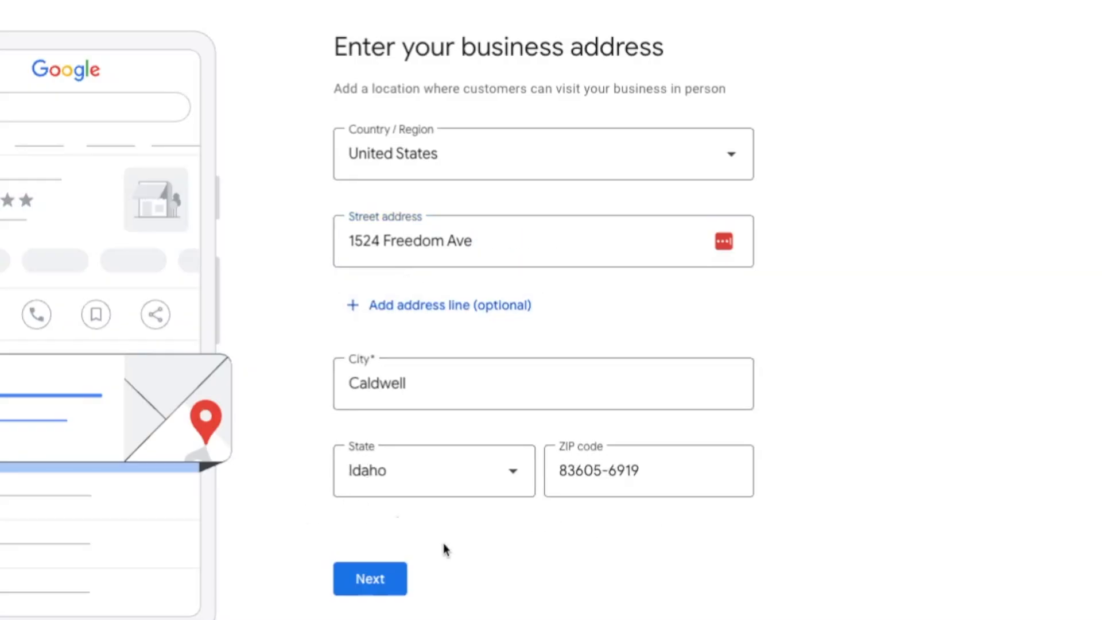
left_click(364, 586)
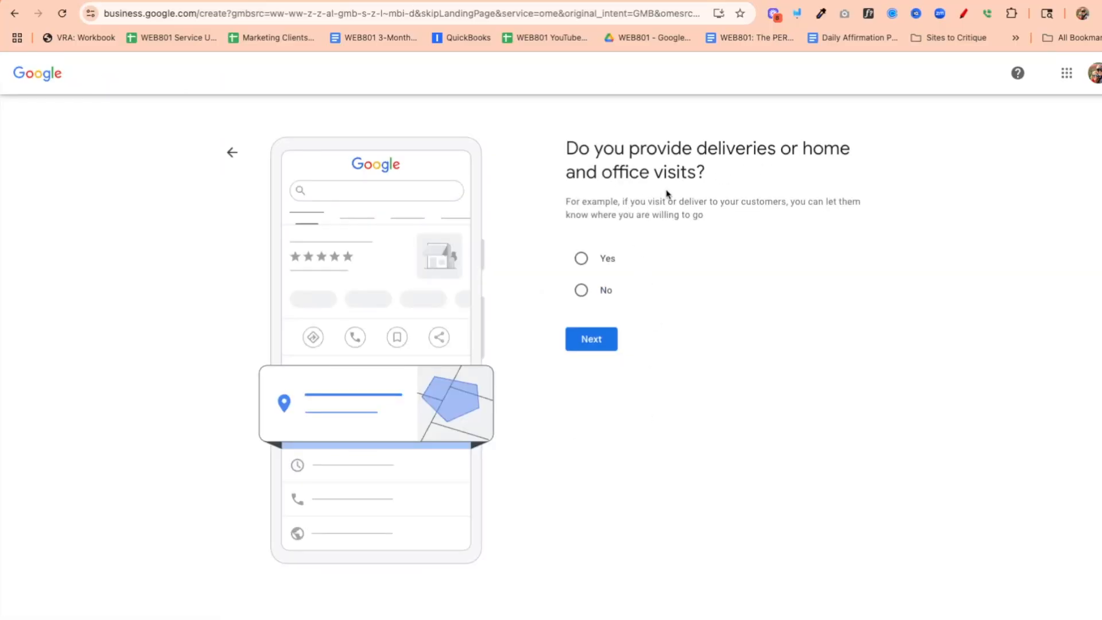
State that the business provides deliveries or visits, and submit Boise, Nampa and Meridian, ID as its service areas
left_click(582, 260)
left_click(597, 345)
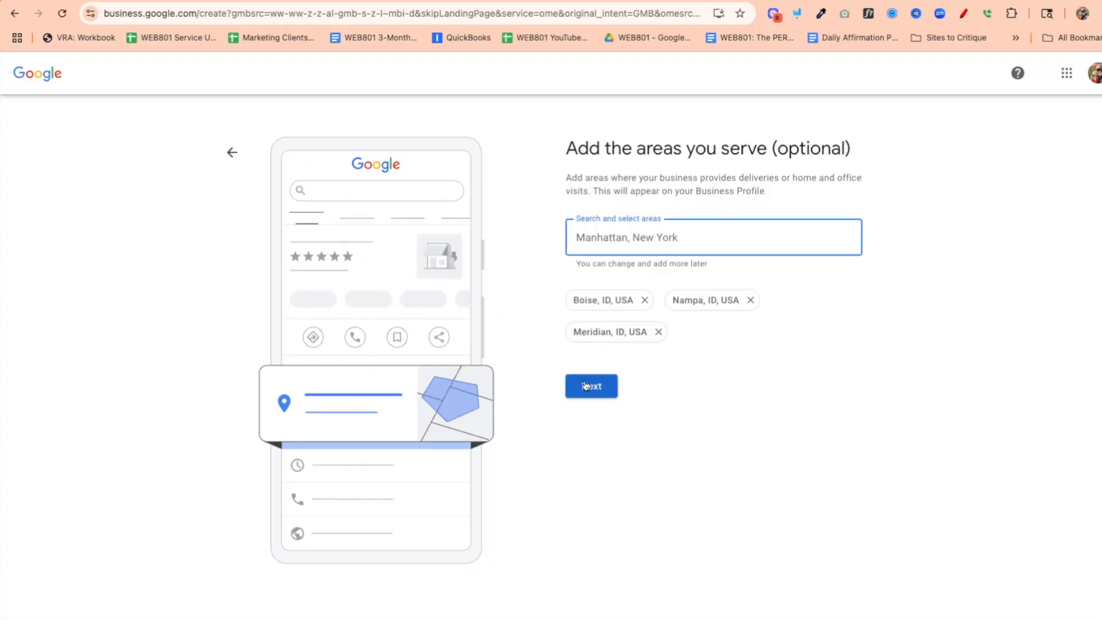
left_click(586, 385)
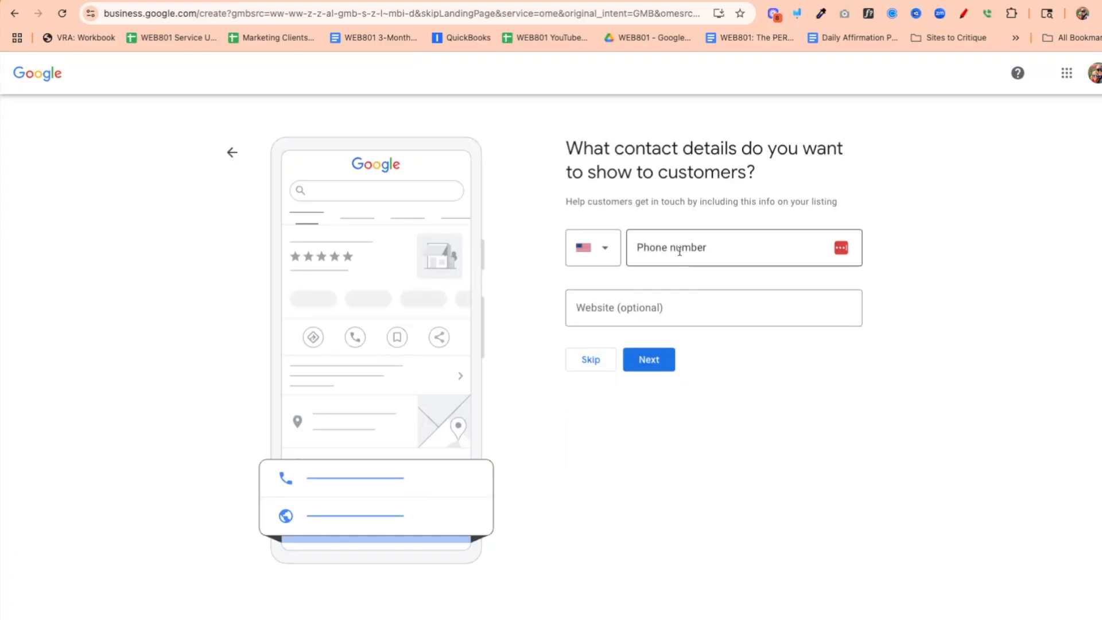
Enter the business phone number and the website ctwest.co as the contact details and submit them
left_click(712, 248)
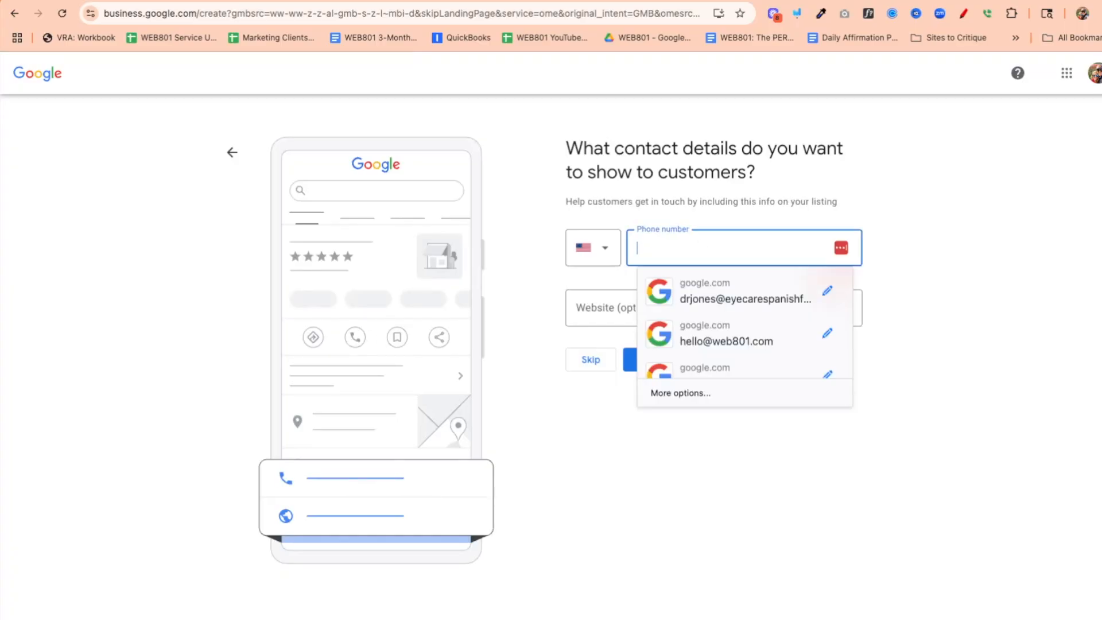
key("ctrl+v")
left_click(624, 305)
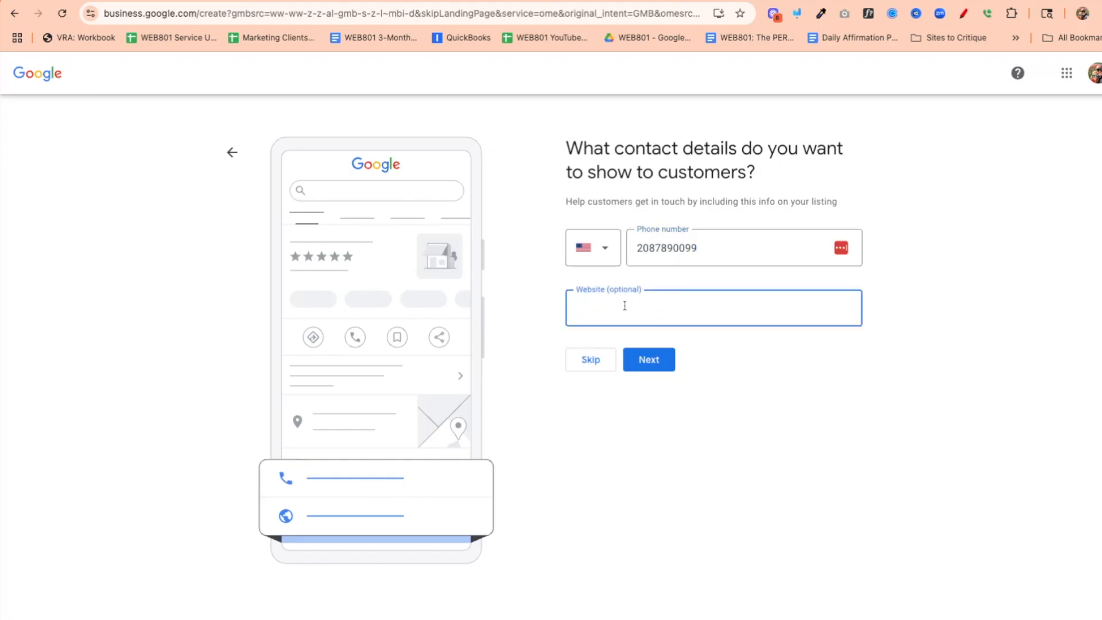
type("ctwest.co")
left_click(649, 361)
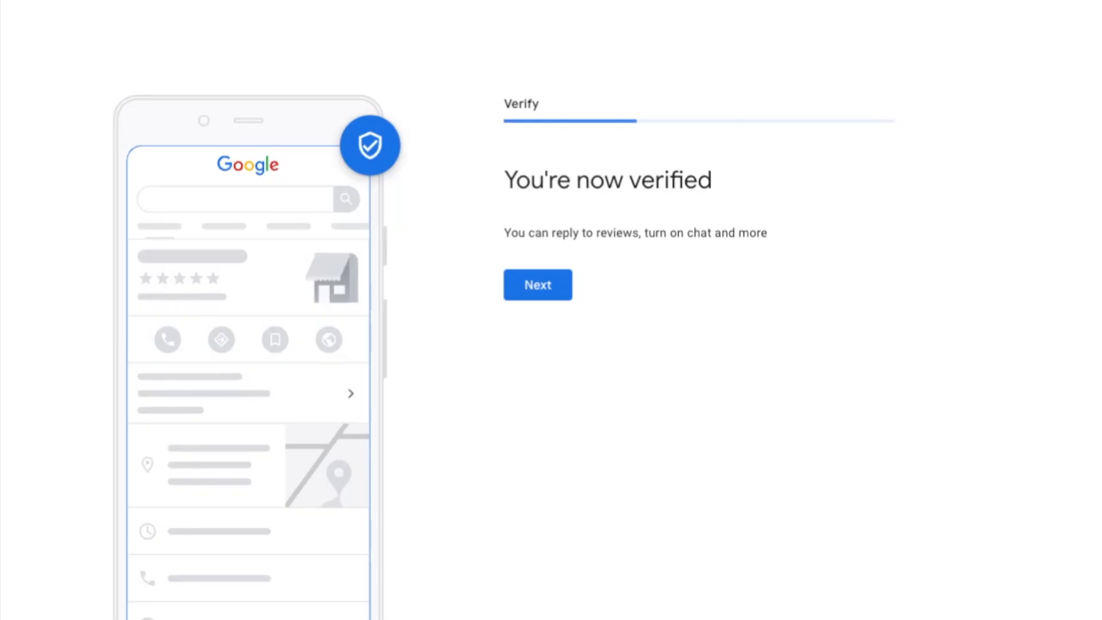
Continue past verification and set business hours of 9:00 AM to 5:00 PM for Monday through Friday
left_click(537, 285)
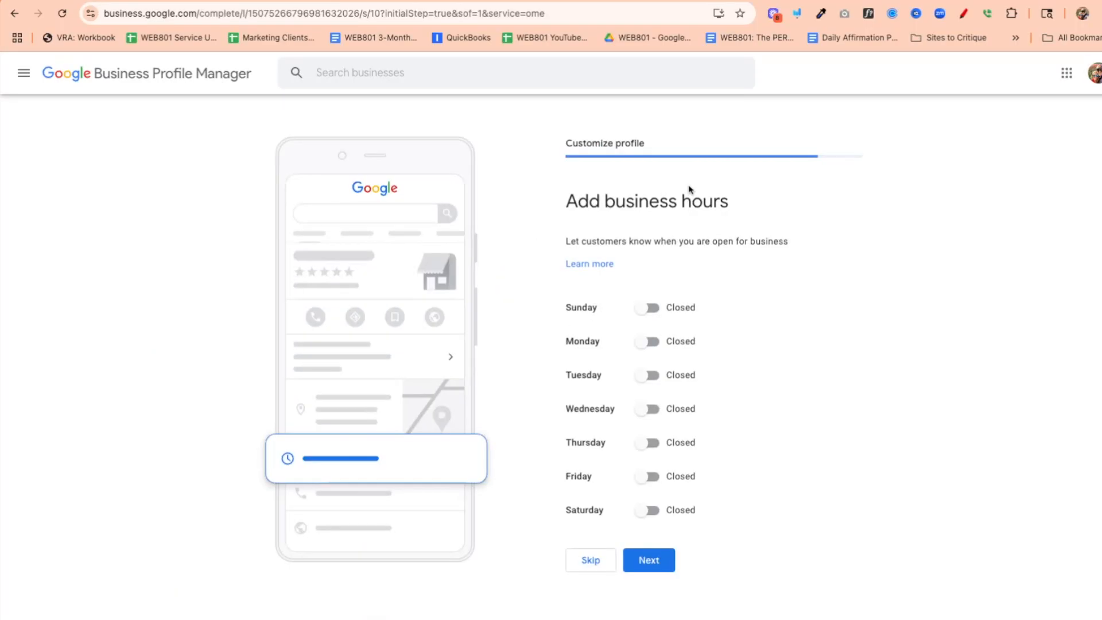
left_click(649, 343)
left_click(646, 402)
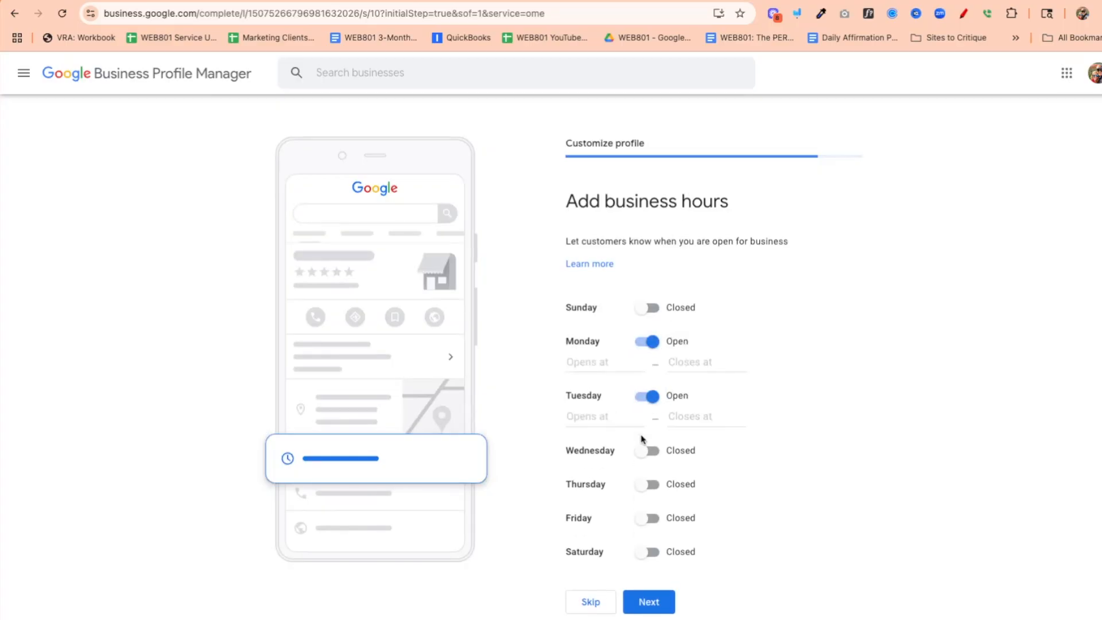
left_click(645, 453)
left_click(646, 505)
left_click(646, 559)
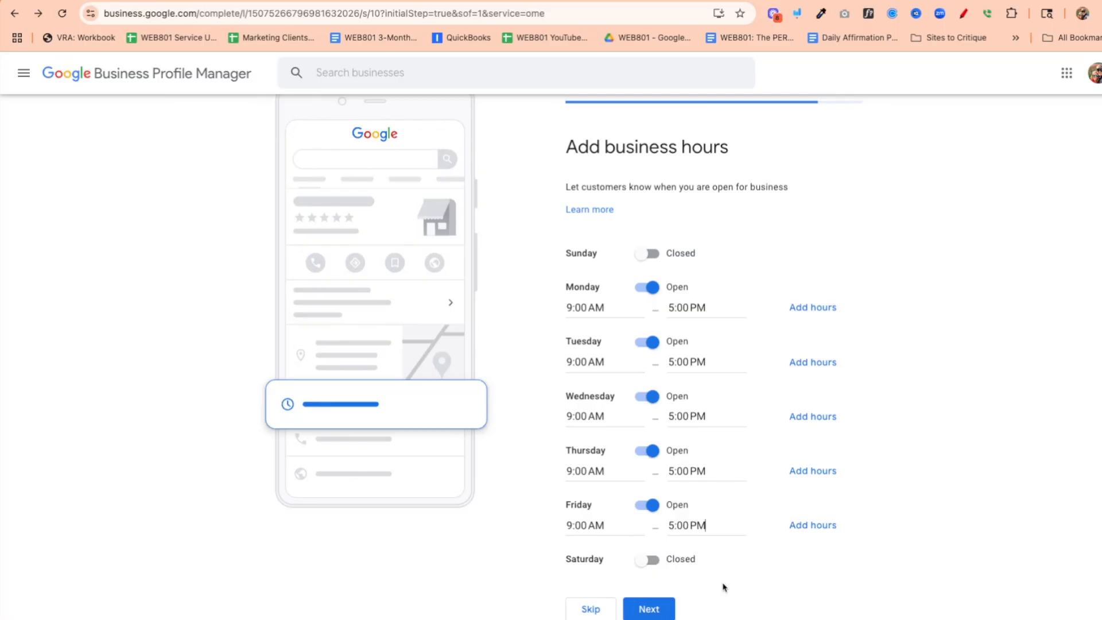
left_click(649, 608)
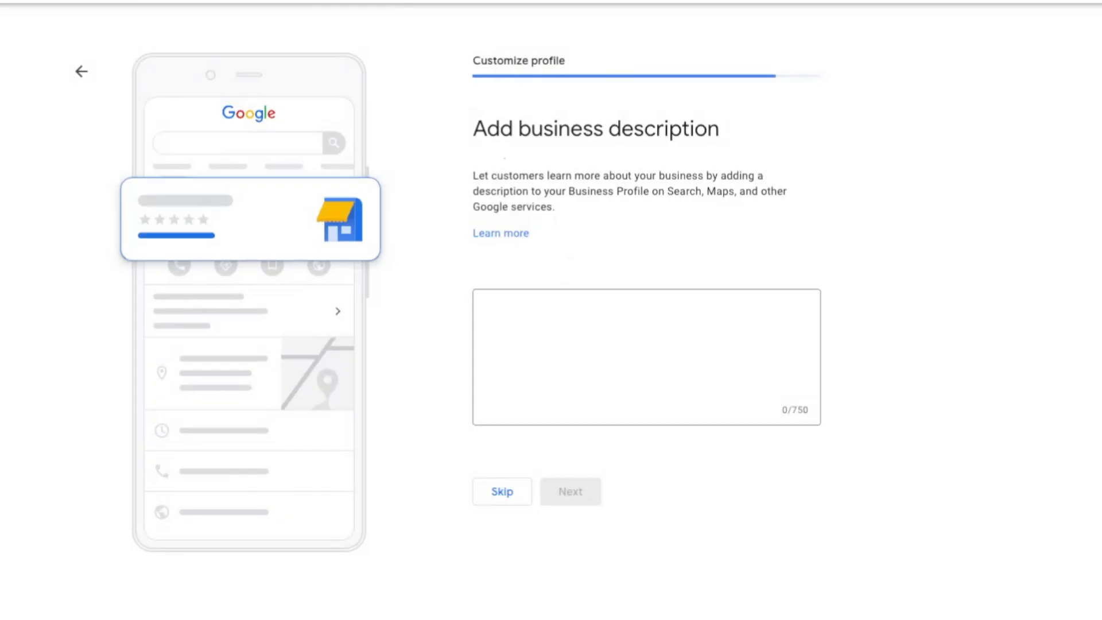
Open ctwest.co in a new browser tab and copy the intro paragraph of its Reefer Trailer Rentals section
key("super+t")
type("ctwest.co")
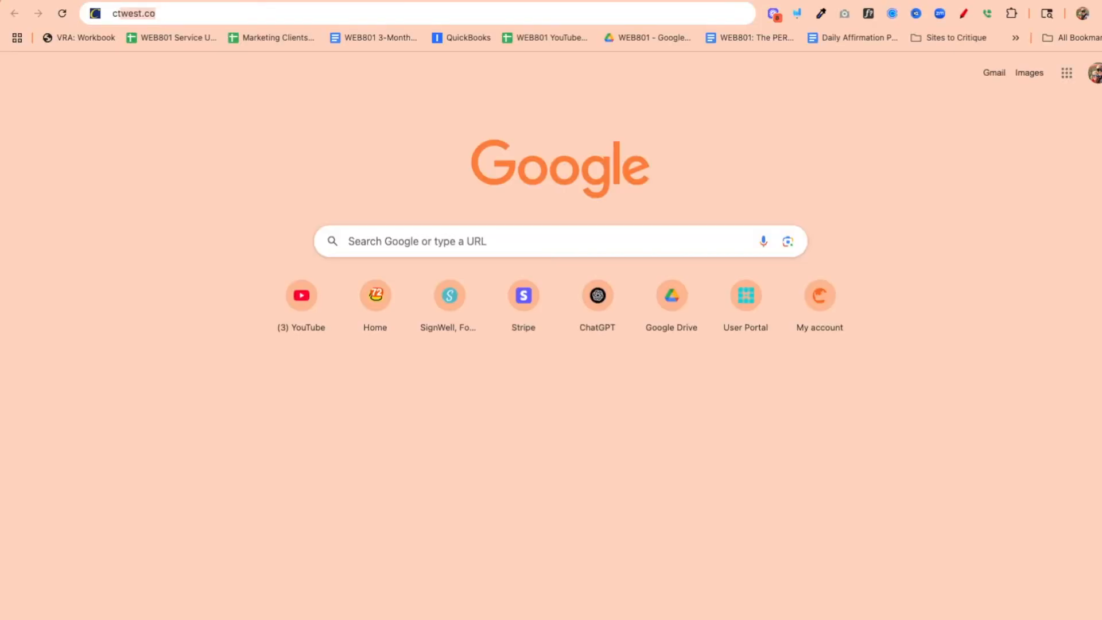
key("Return")
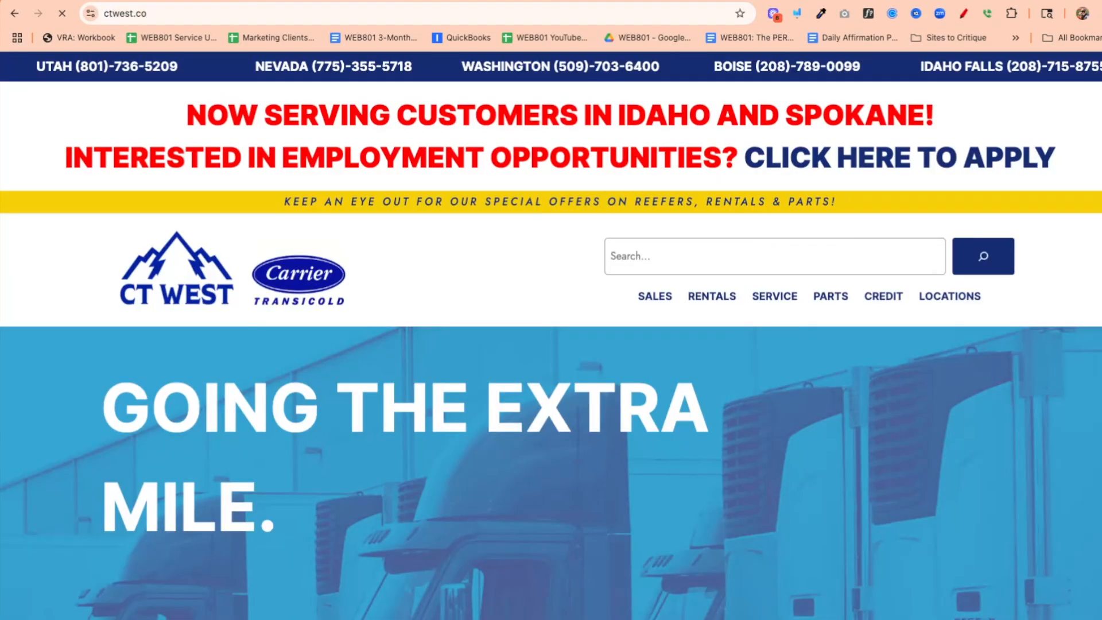
scroll(389, 290, "down", 15)
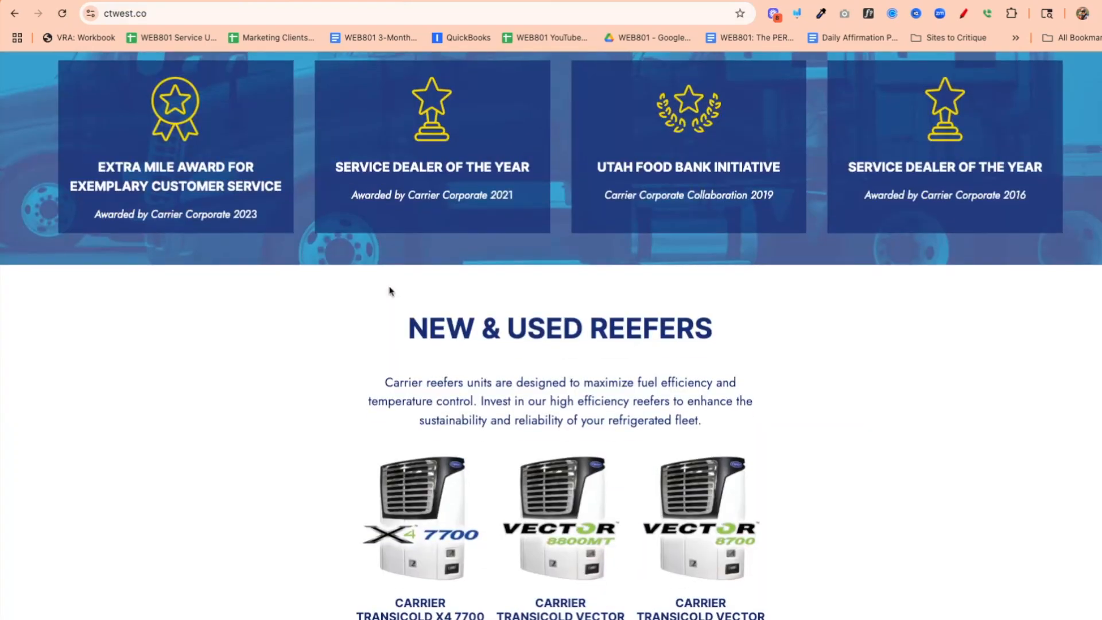
scroll(417, 325, "down", 10)
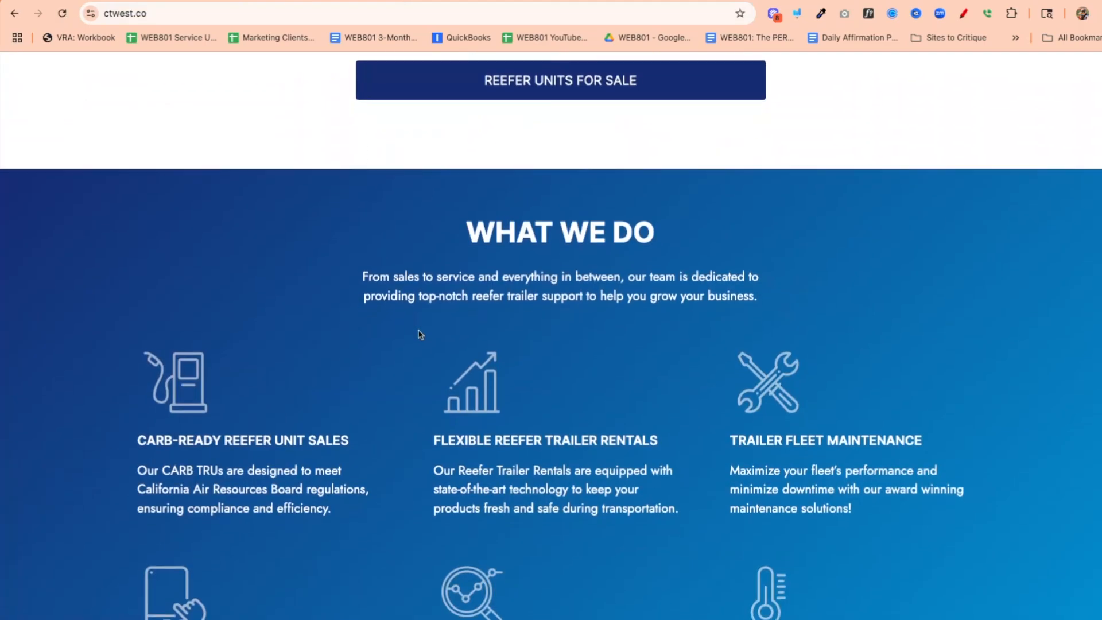
scroll(419, 336, "down", 20)
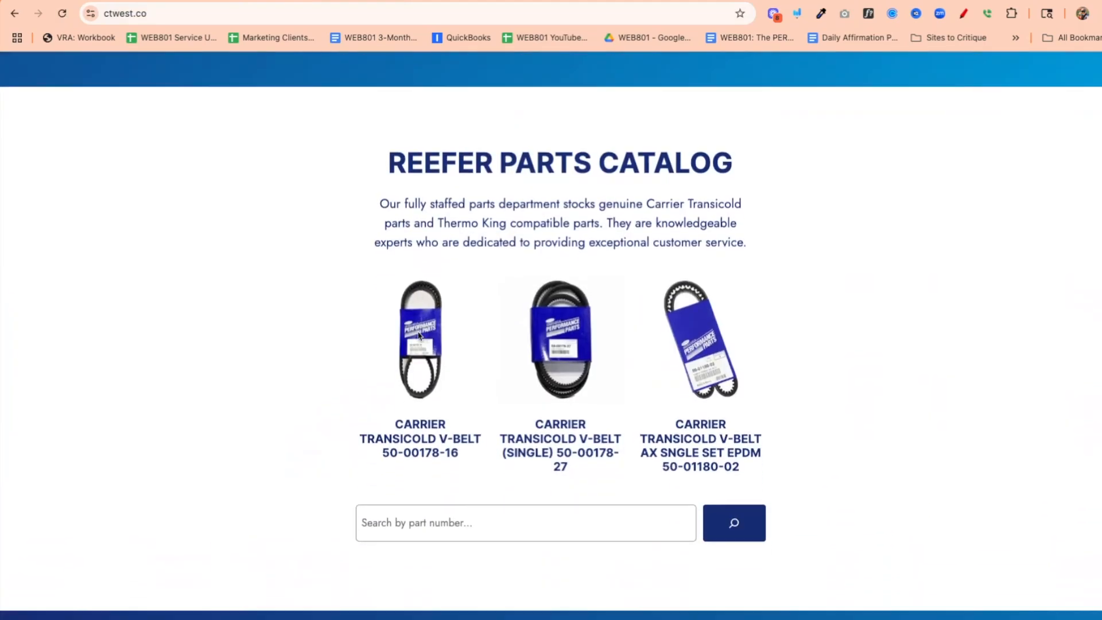
scroll(399, 339, "down", 3)
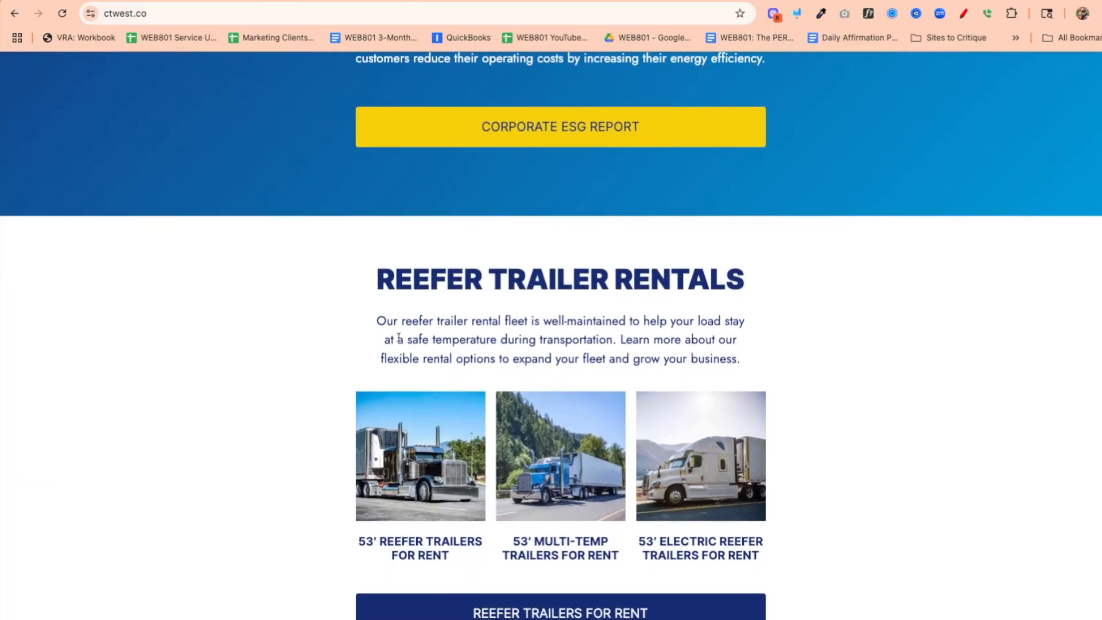
left_click_drag(376, 321, 741, 360)
key("super+c")
Paste the copied reefer trailer rental paragraph into the profile's business description and submit it
key("ctrl+Tab")
left_click(601, 359)
key("super+v")
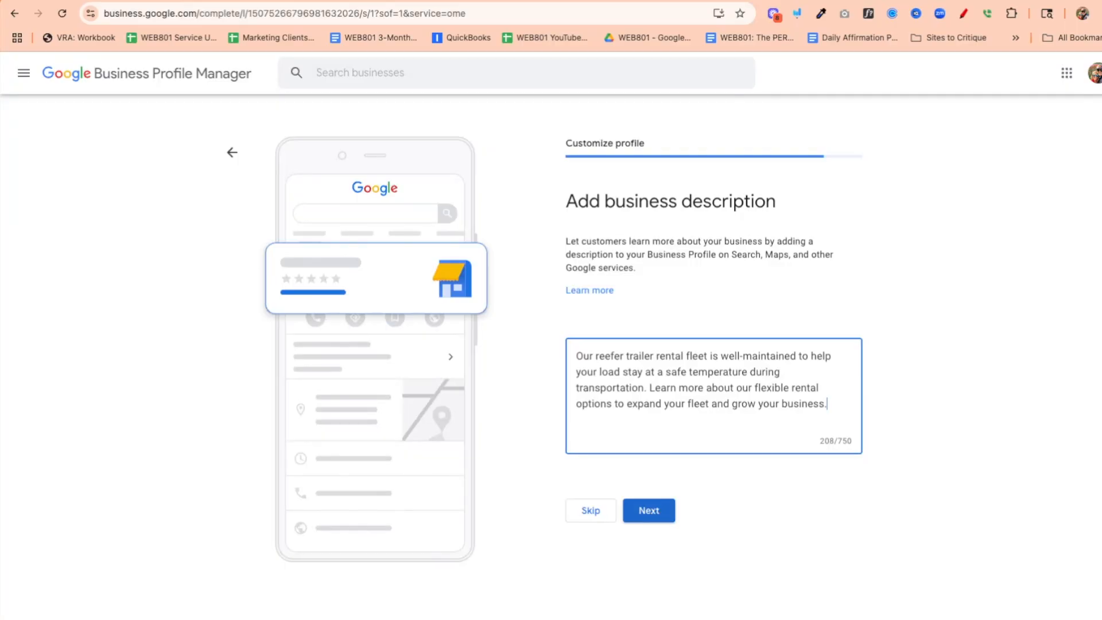
left_click(649, 511)
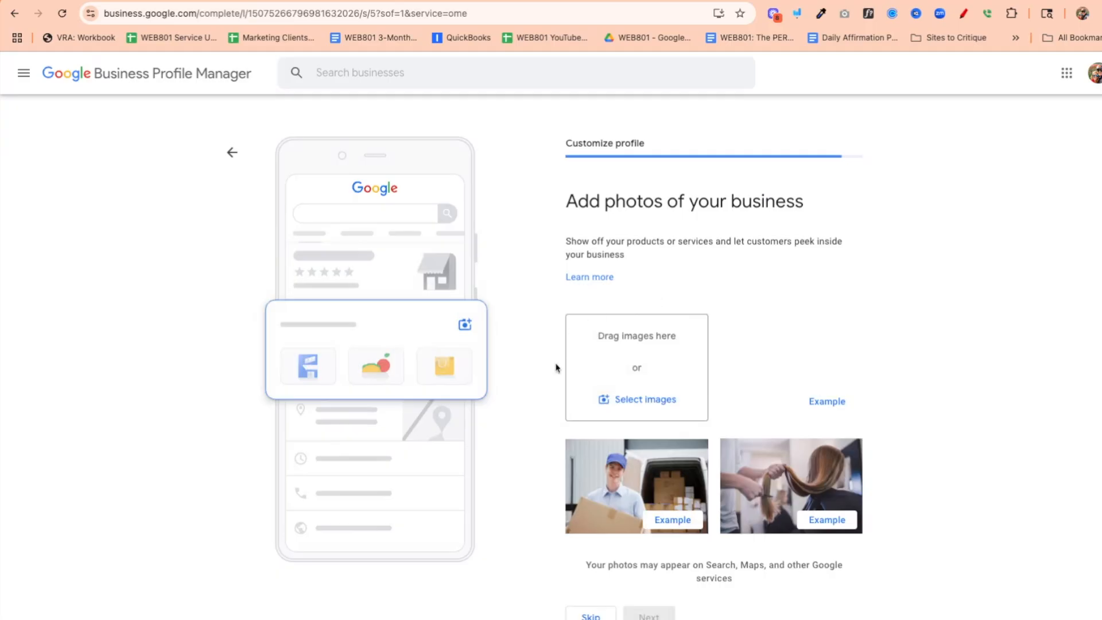
Check the ctwest.co homepage for business photos, but skip adding photos and finish customizing the profile
left_click(310, 2)
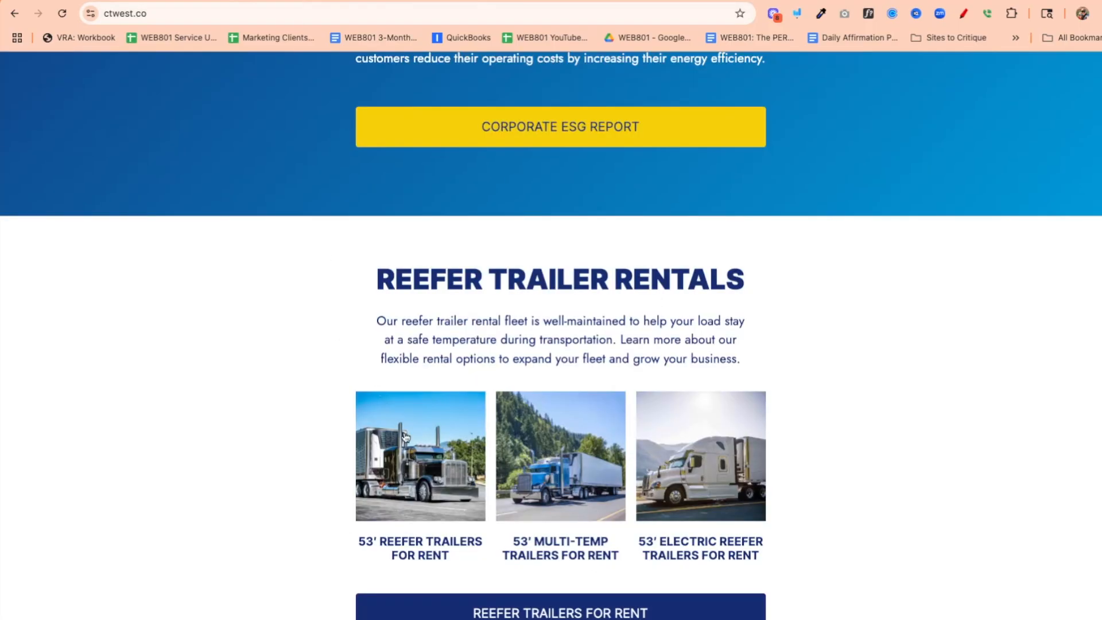
scroll(465, 417, "up", 20)
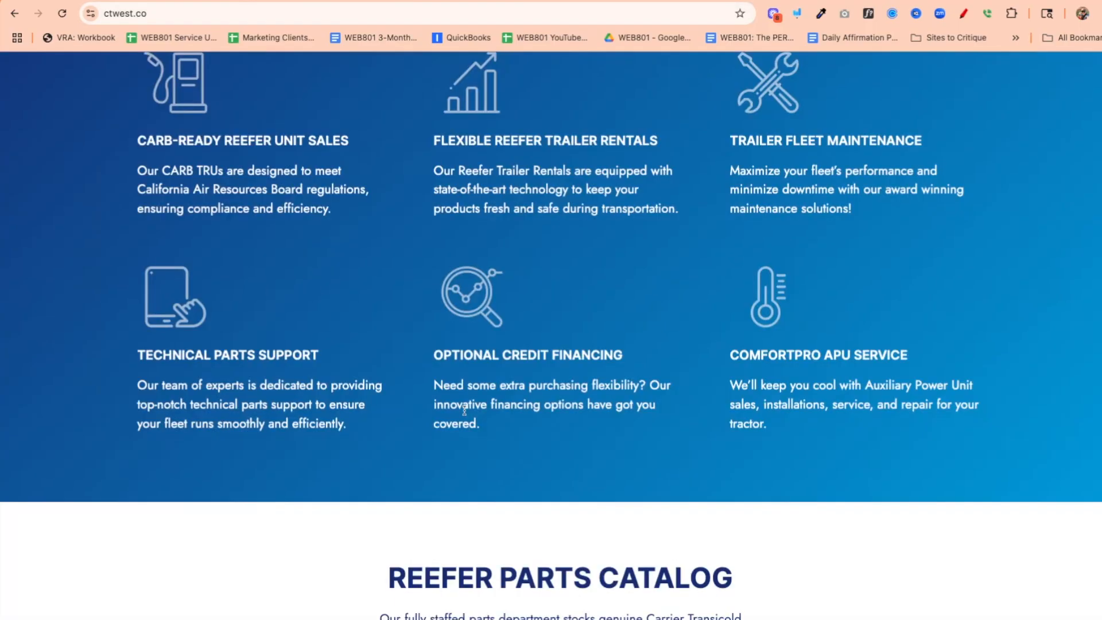
scroll(465, 410, "up", 3)
scroll(464, 410, "down", 10)
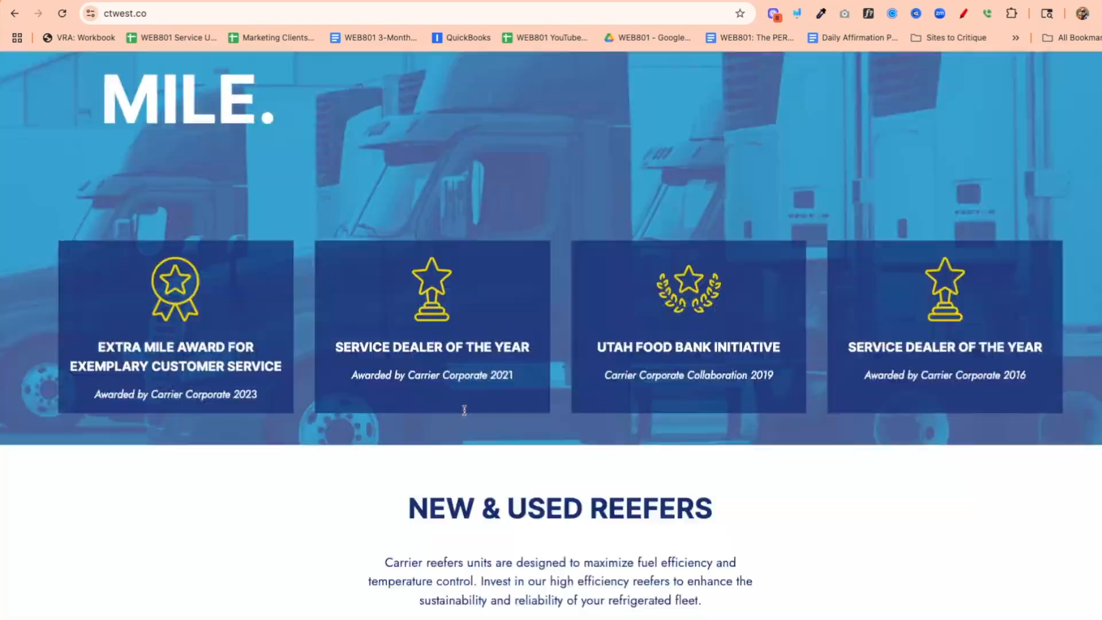
left_click(172, 1)
scroll(634, 367, "down", 1)
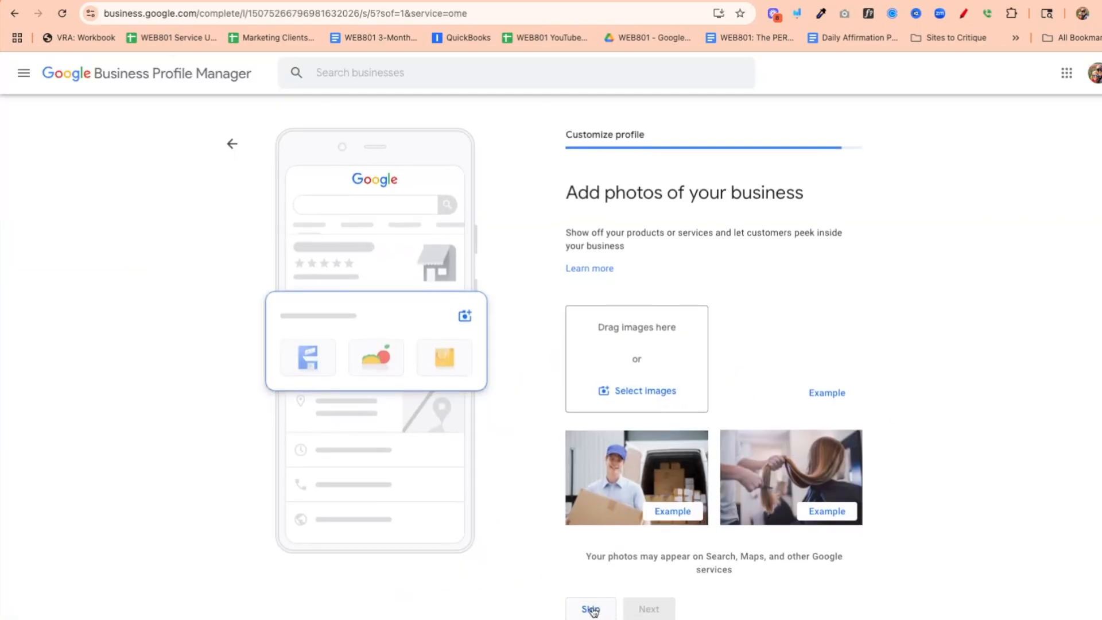
left_click(591, 610)
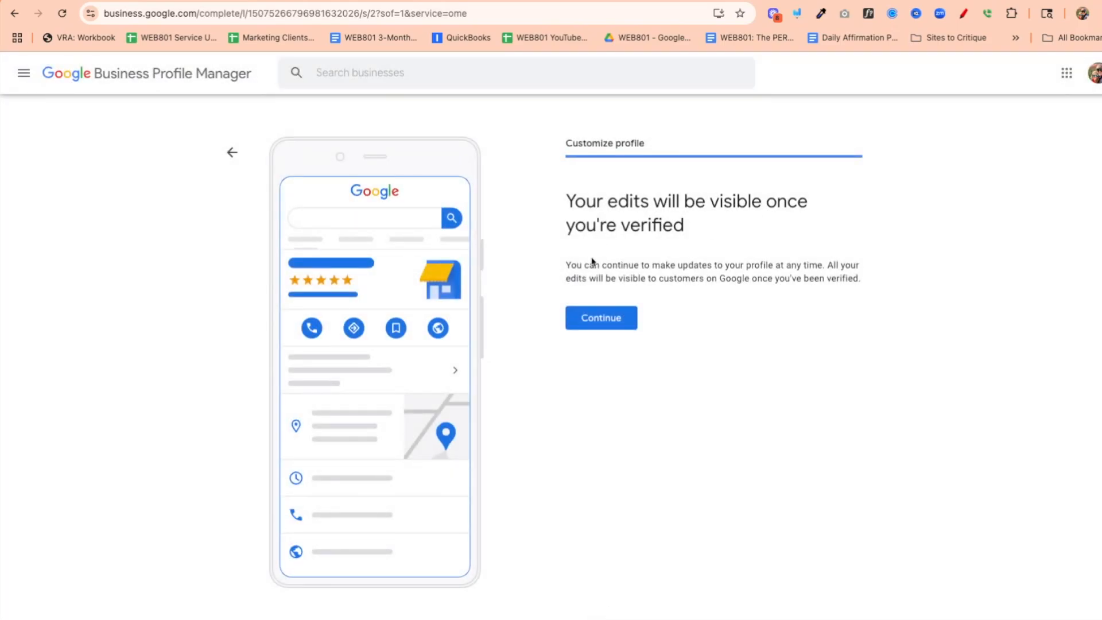
left_click(602, 327)
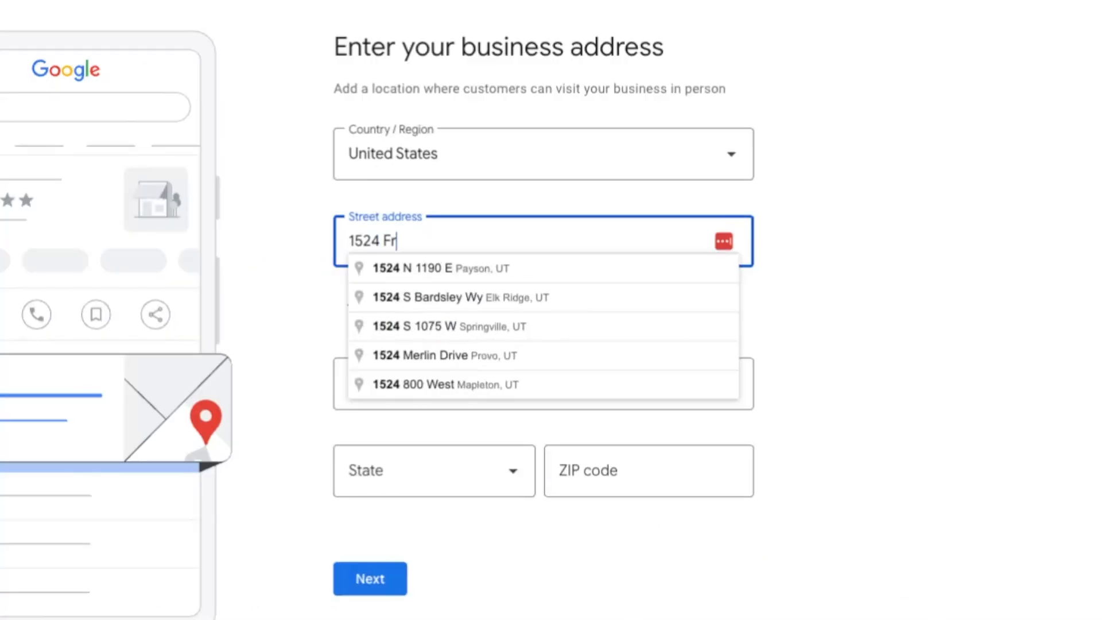
Complete the business's street address and choose the matching suggestion in Caldwell, ID
type("eedom Avenue")
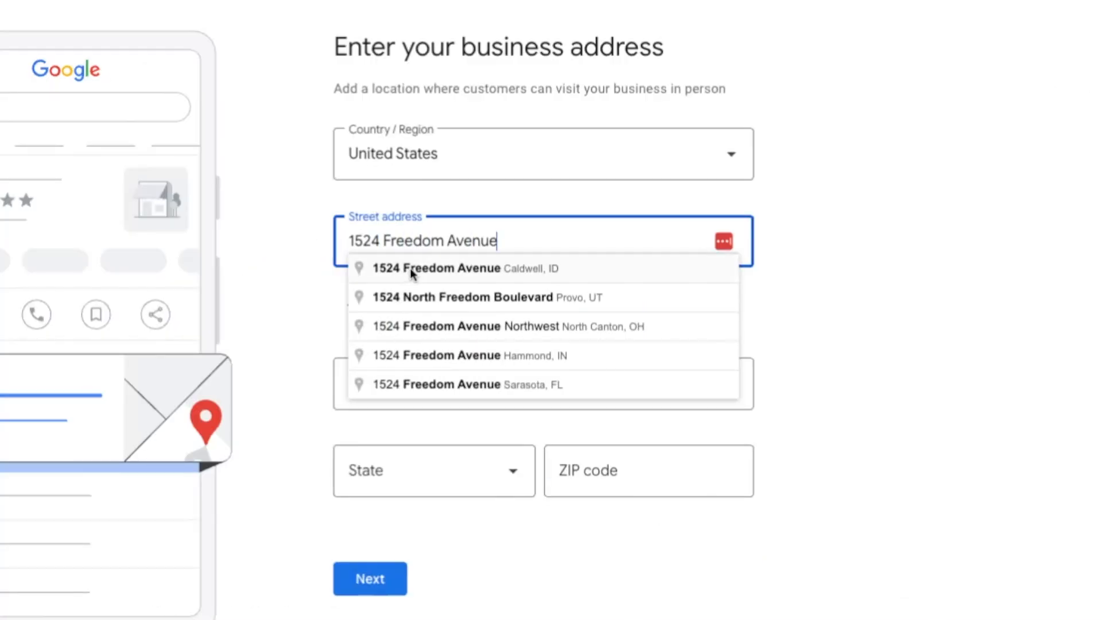
left_click(411, 275)
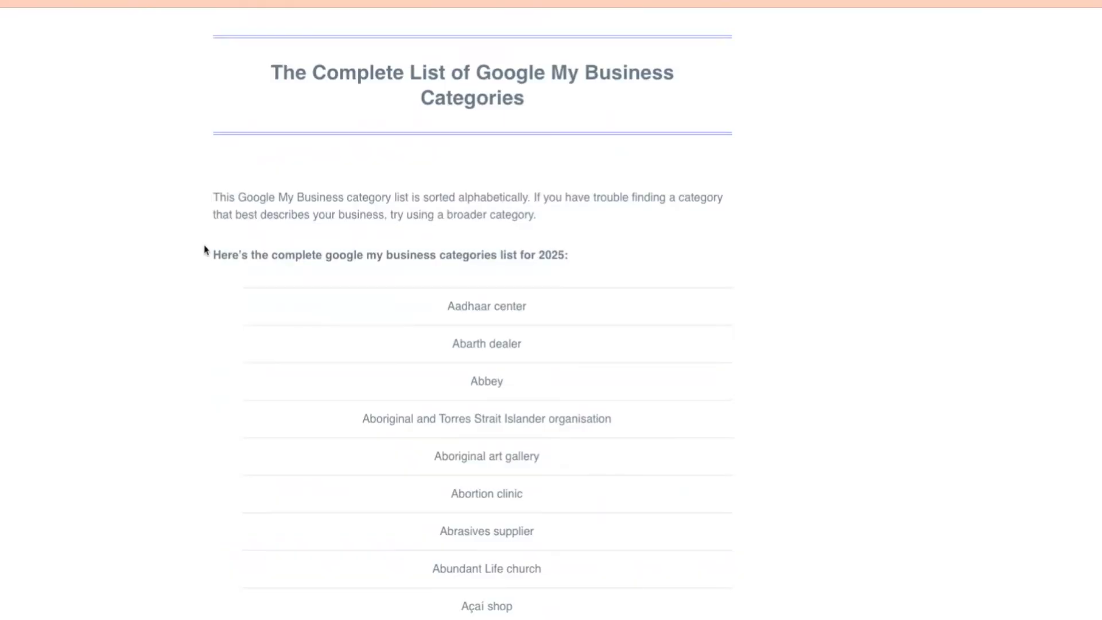
Look through the alphabetical list of Google My Business categories for 2025
scroll(205, 250, "down", 2)
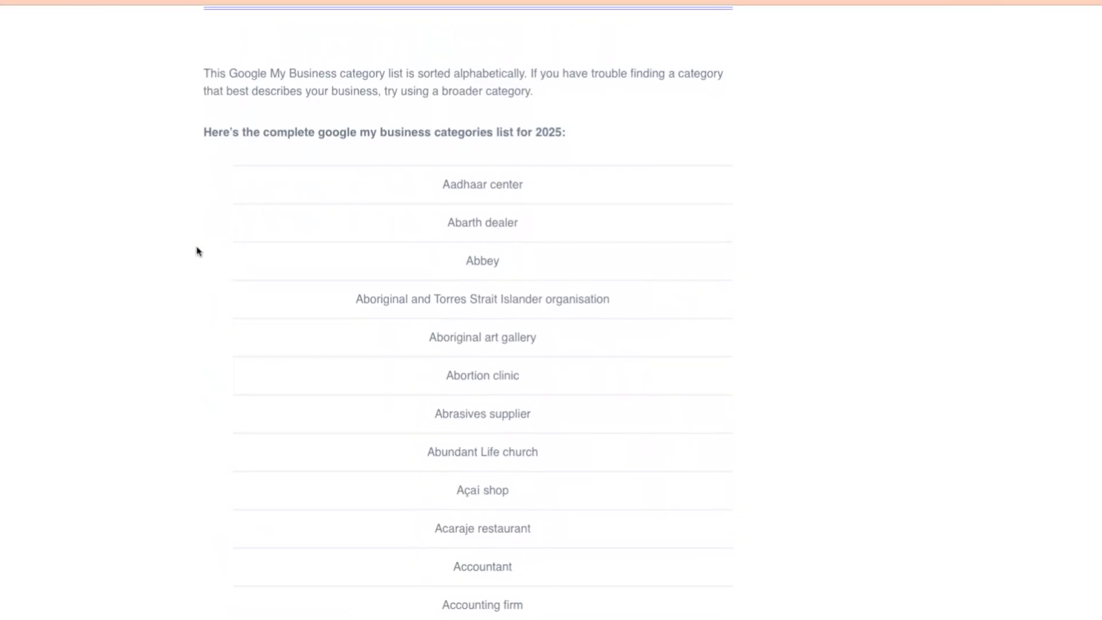
scroll(196, 251, "down", 2)
scroll(195, 251, "down", 2)
scroll(476, 310, "down", 7)
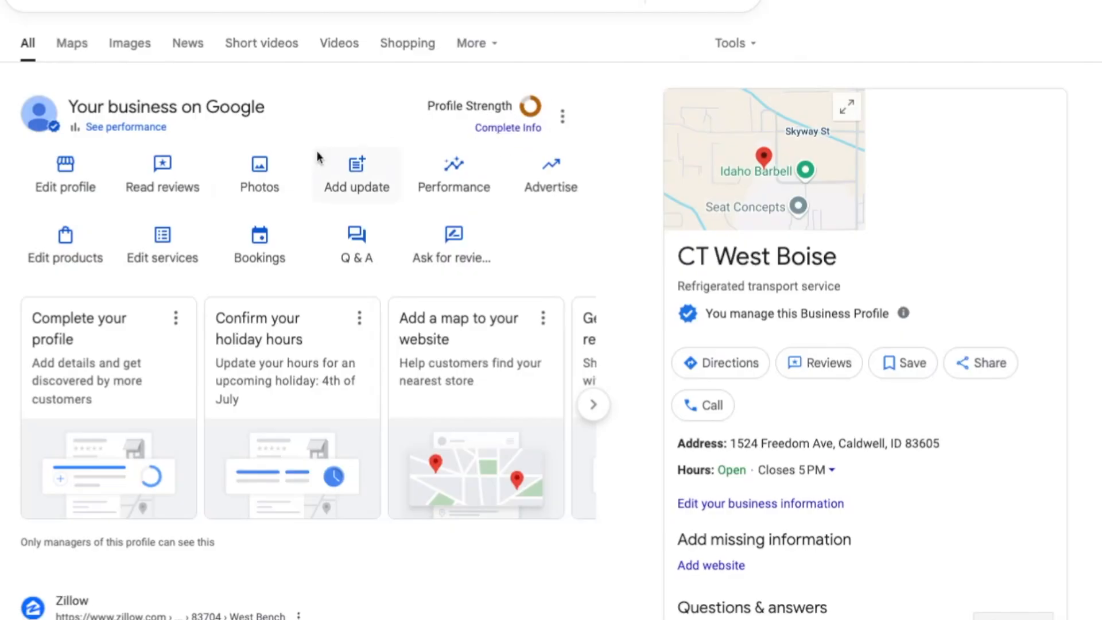
Open the profile's business category for editing and add Trailer repair shop as an additional category
left_click(73, 182)
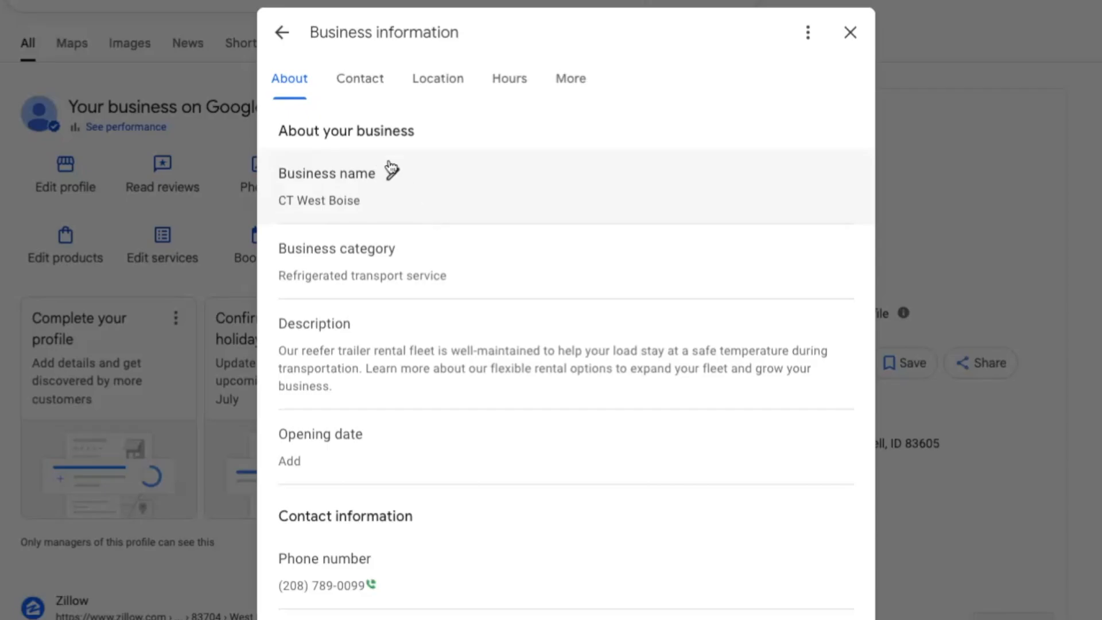
left_click(413, 252)
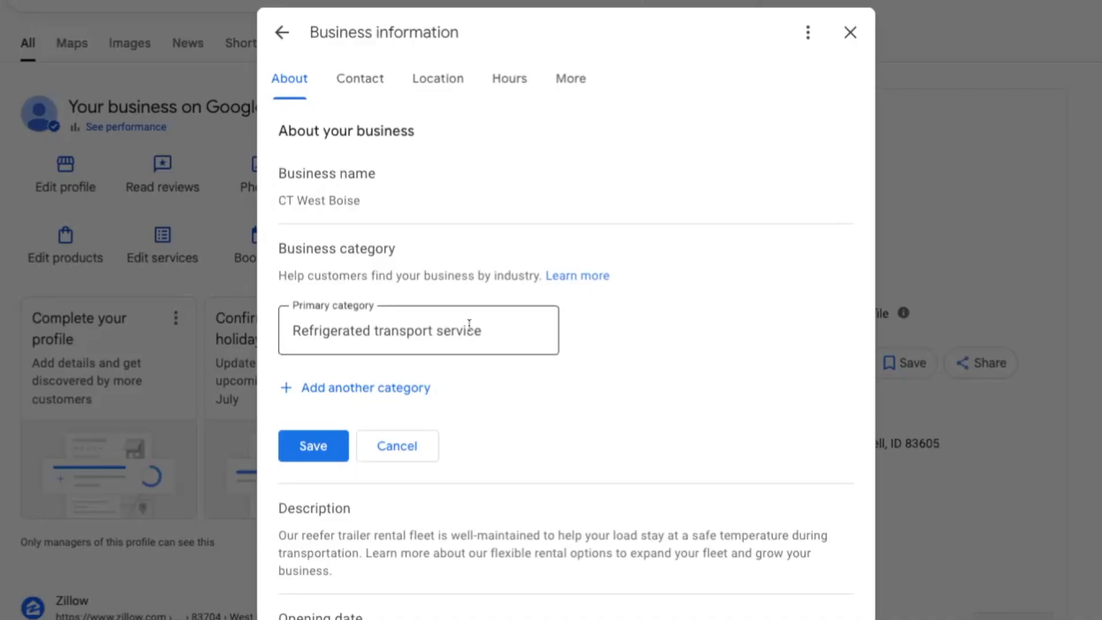
left_click(325, 395)
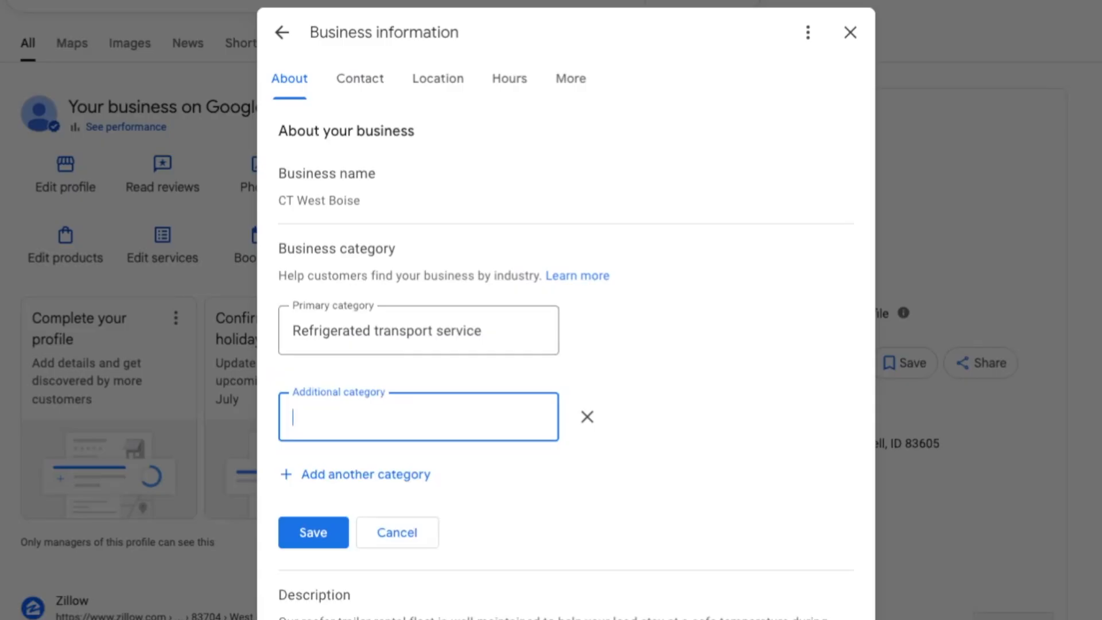
type("trailer")
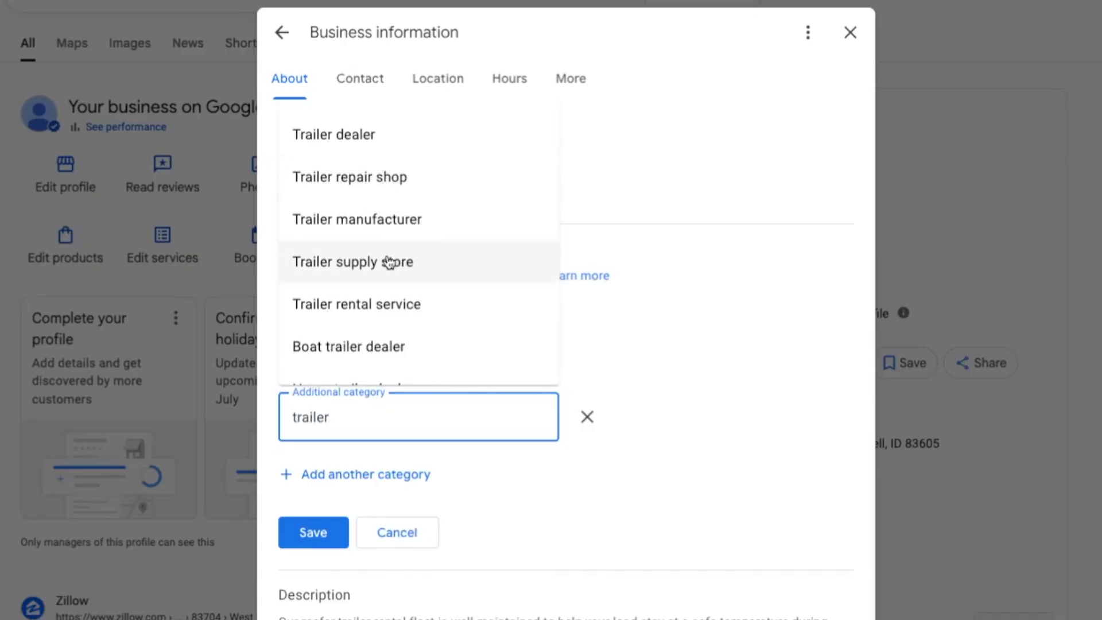
scroll(399, 318, "down", 5)
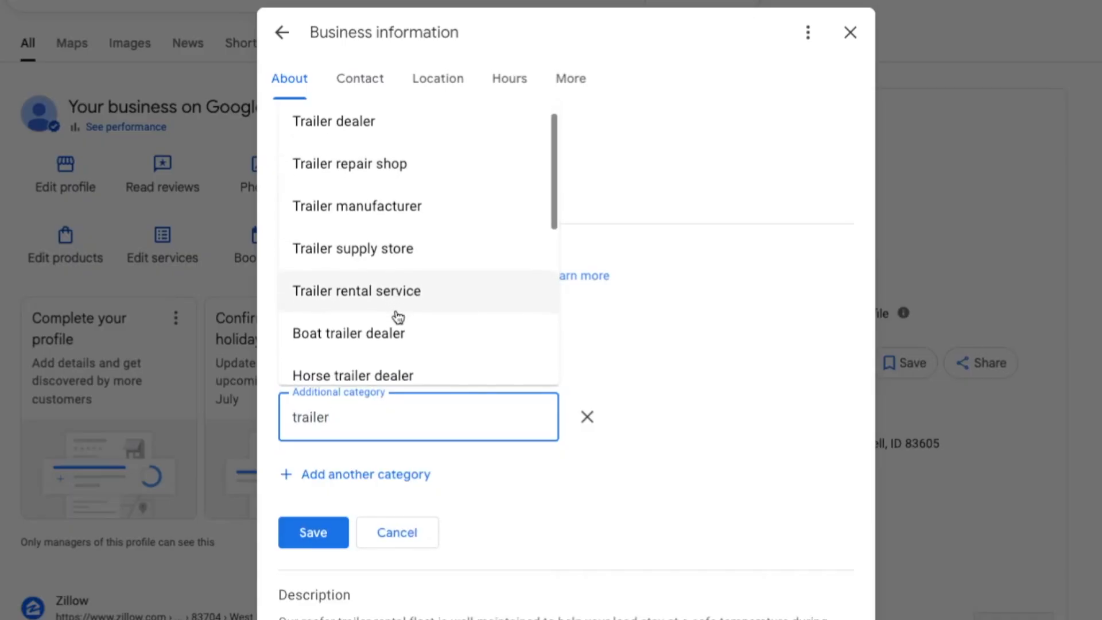
scroll(399, 287, "down", 2)
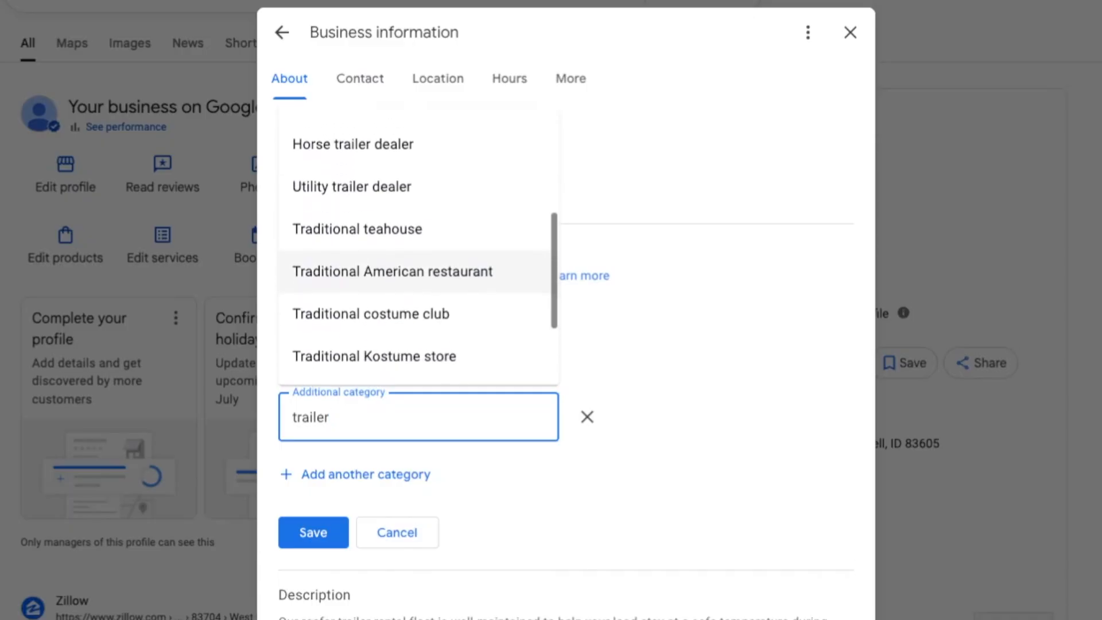
scroll(399, 287, "up", 5)
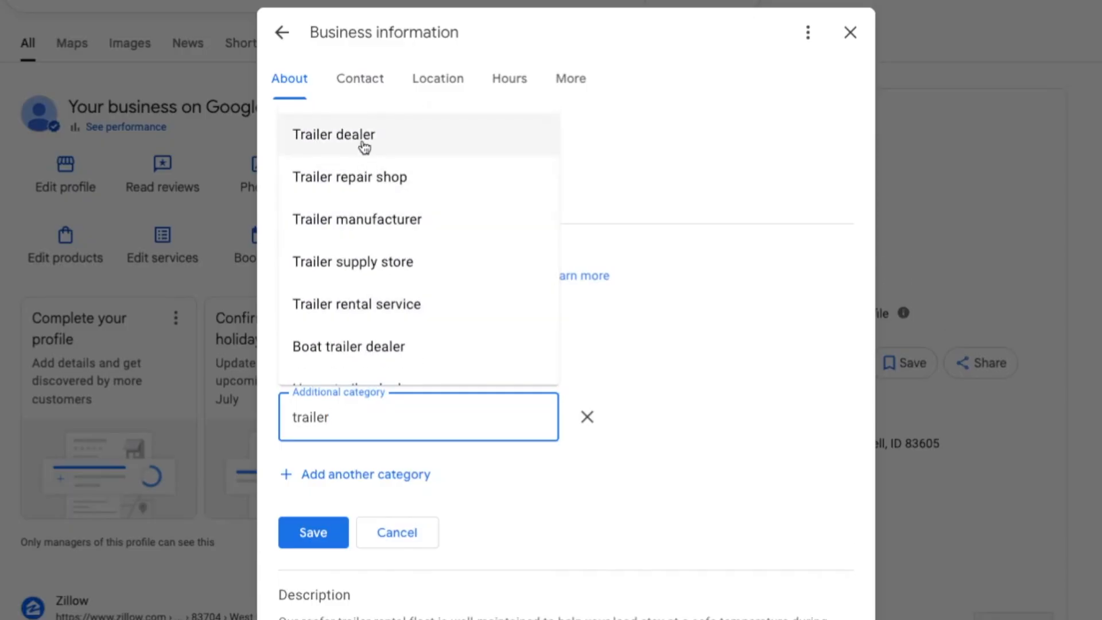
left_click(359, 180)
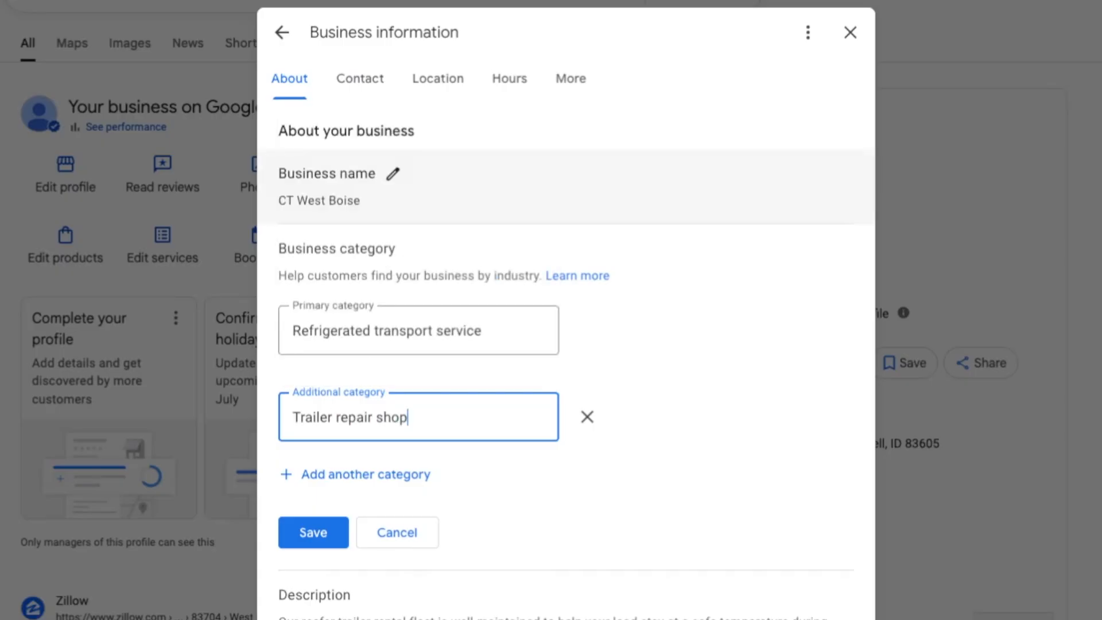
Add Refrigerator repair service as another additional category and save the business categories
left_click(348, 479)
type("Refri")
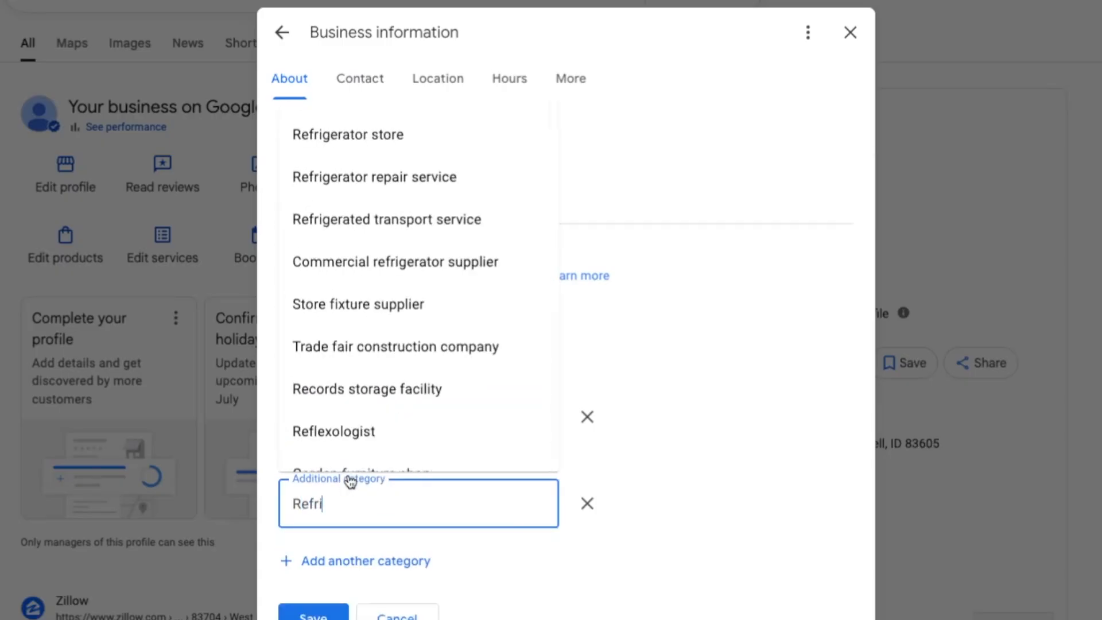
type("gerat")
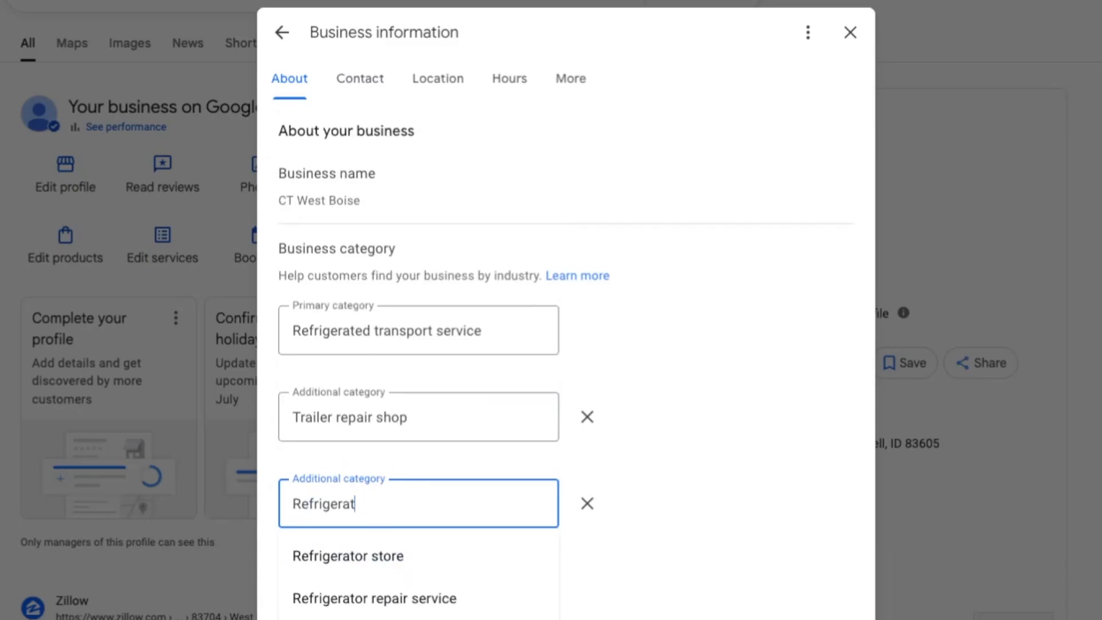
scroll(379, 485, "down", 2)
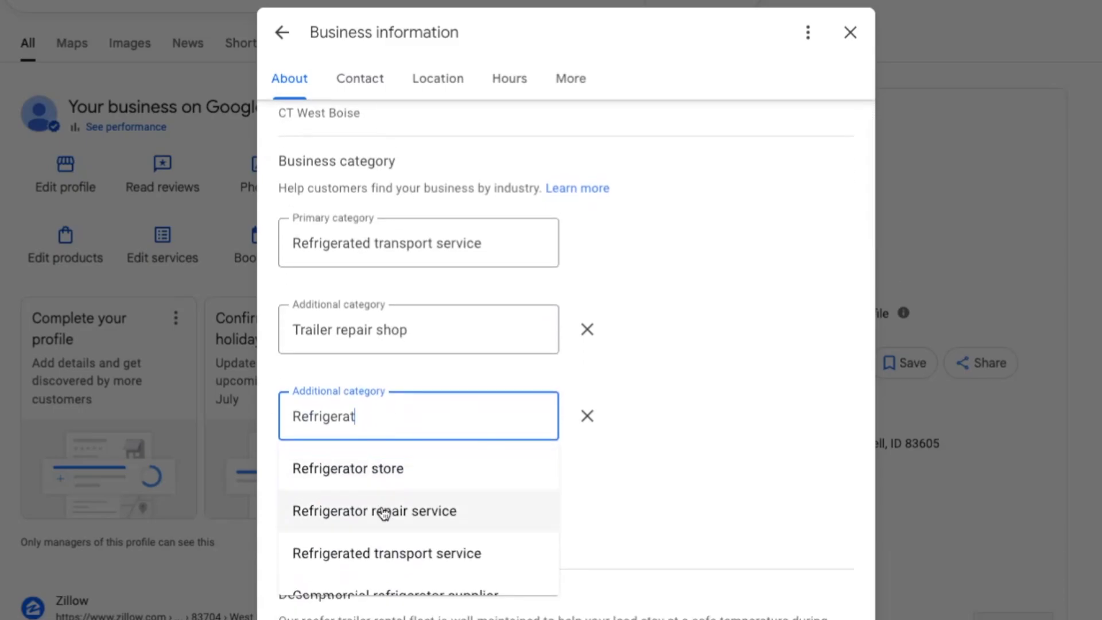
scroll(423, 515, "down", 4)
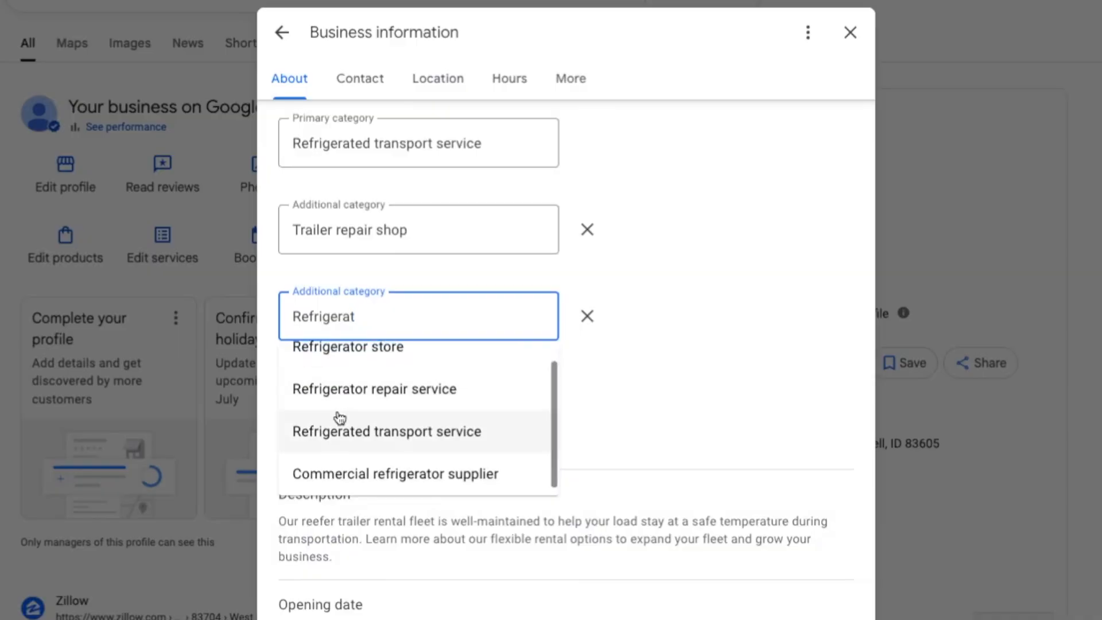
left_click(364, 392)
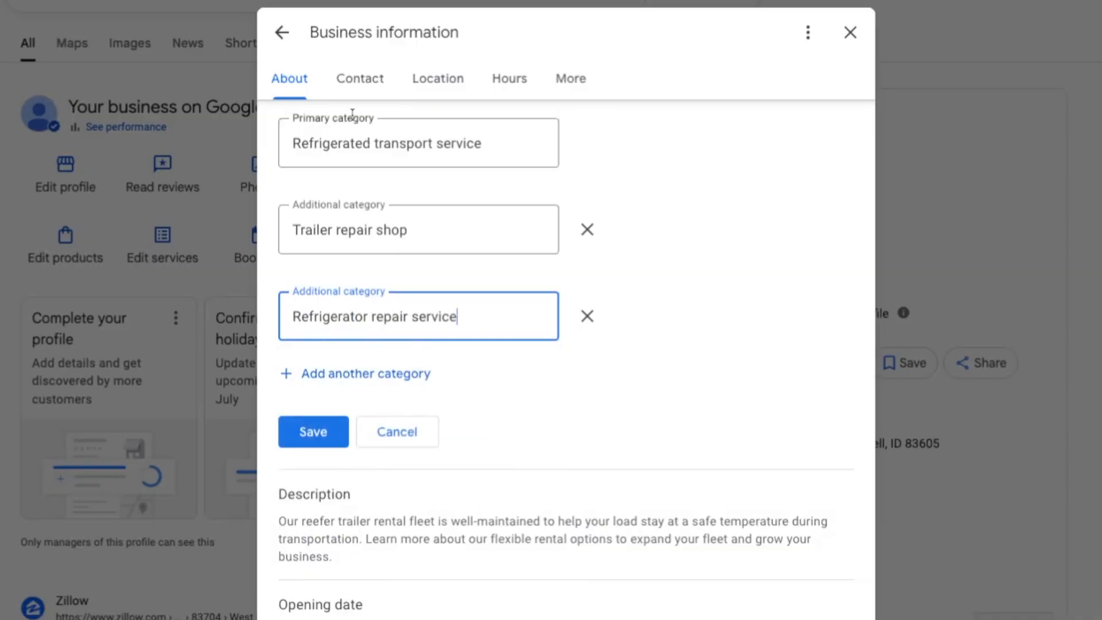
scroll(401, 241, "up", 3)
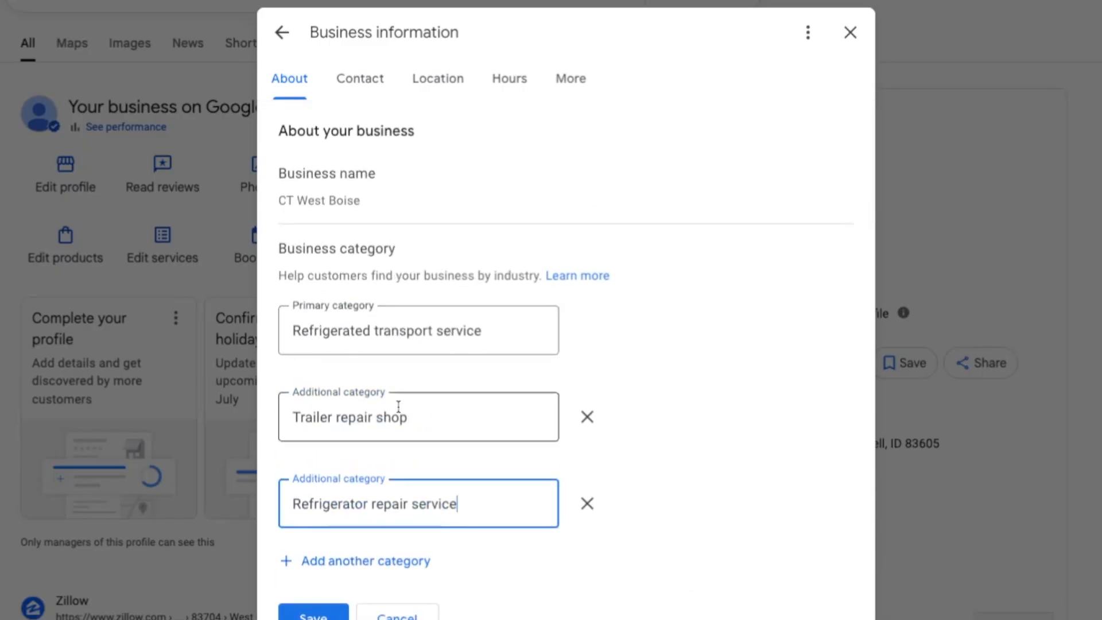
scroll(373, 418, "down", 3)
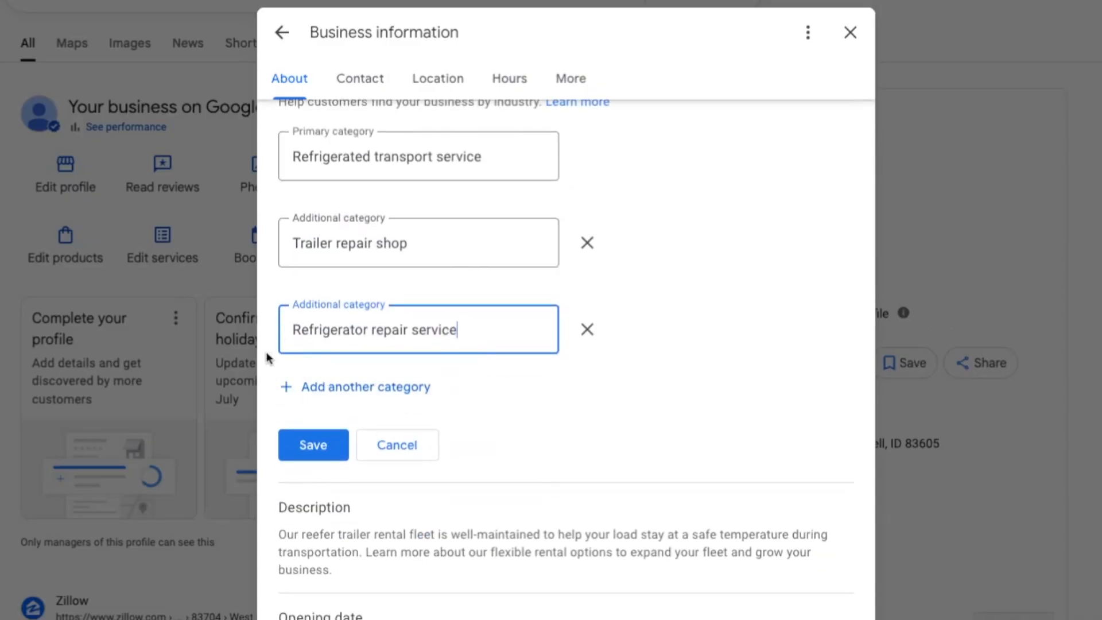
left_click(320, 452)
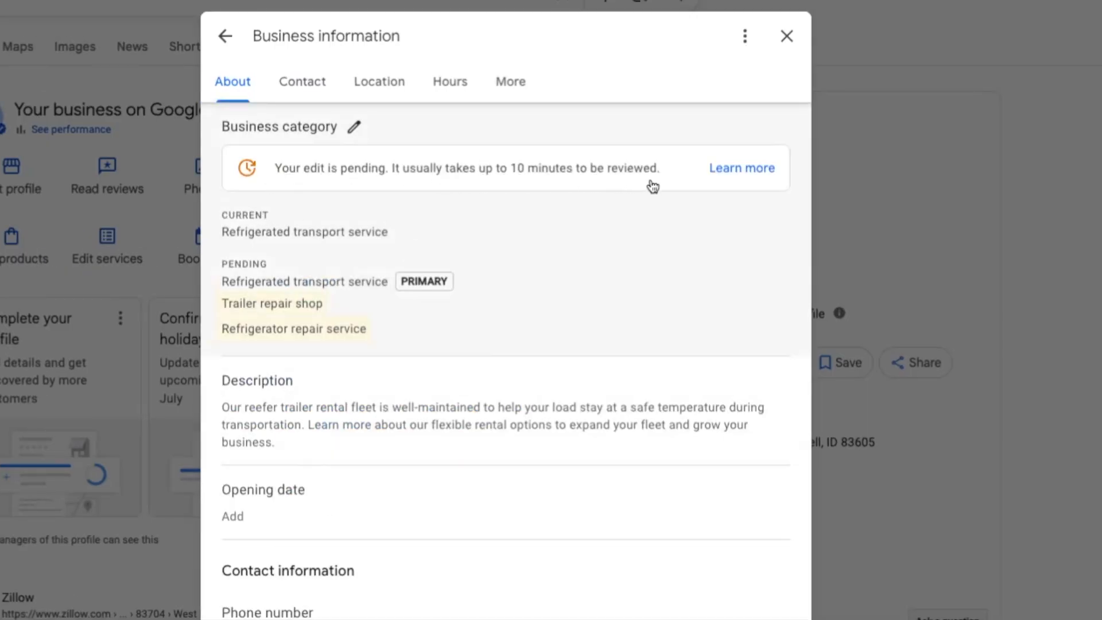
Review the profile's contact information, website, social profiles, location, service area, business hours and additional attribute sections
scroll(421, 253, "down", 7)
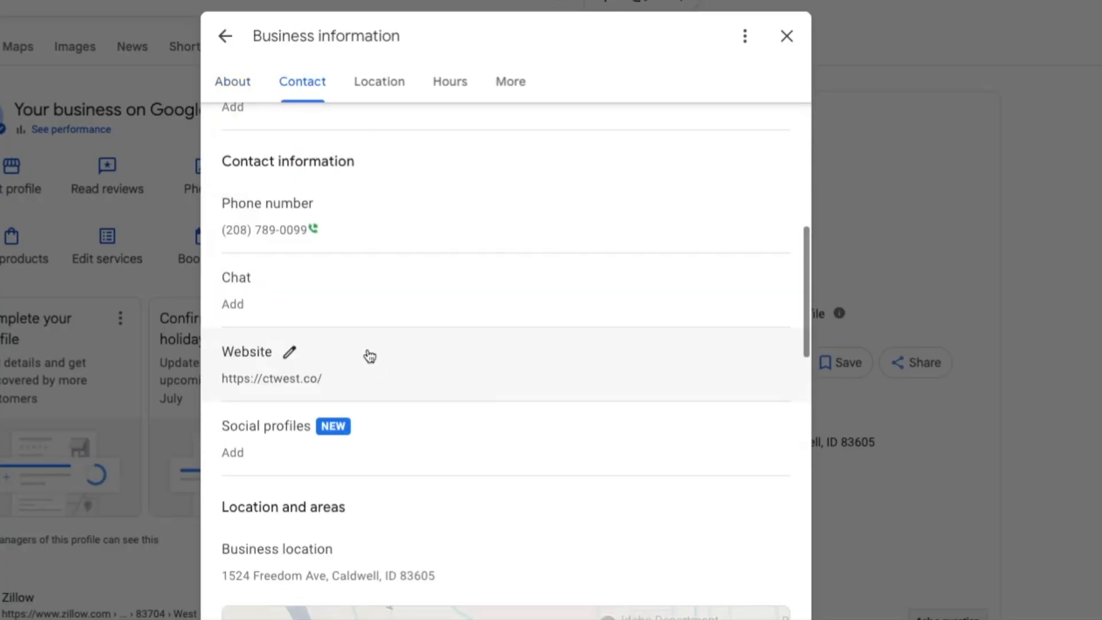
scroll(367, 356, "up", 3)
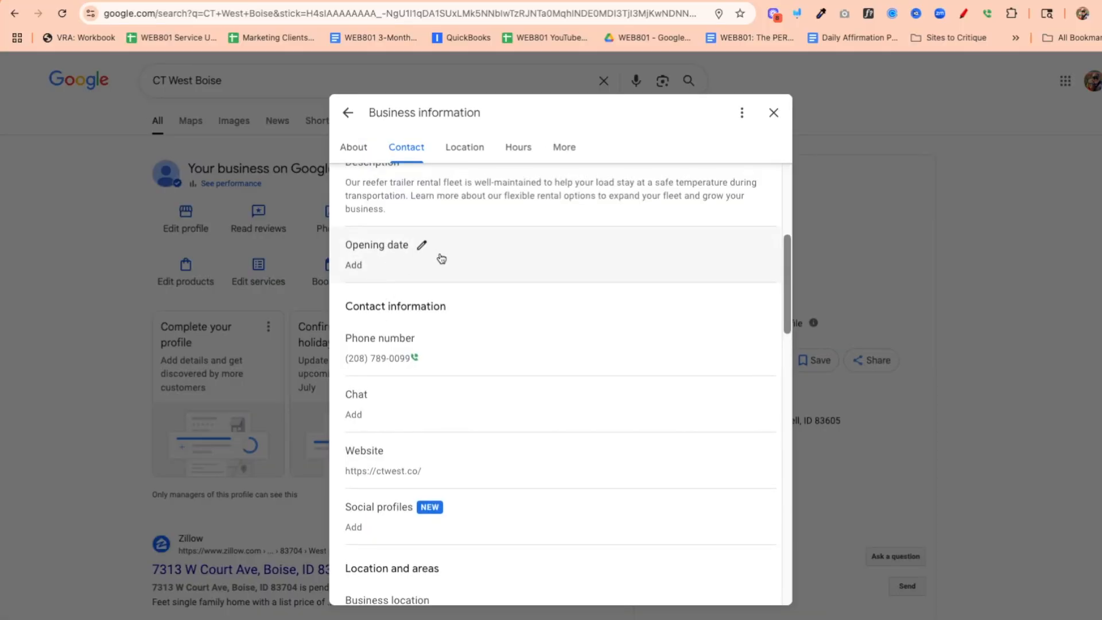
scroll(396, 365, "down", 1)
scroll(413, 356, "down", 3)
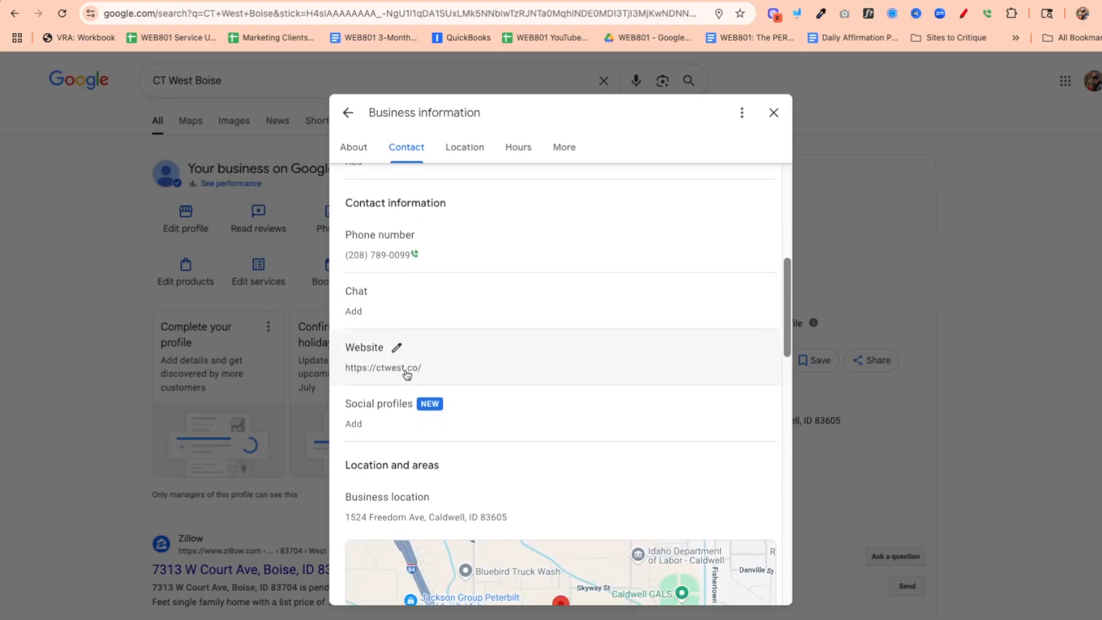
scroll(436, 333, "down", 1)
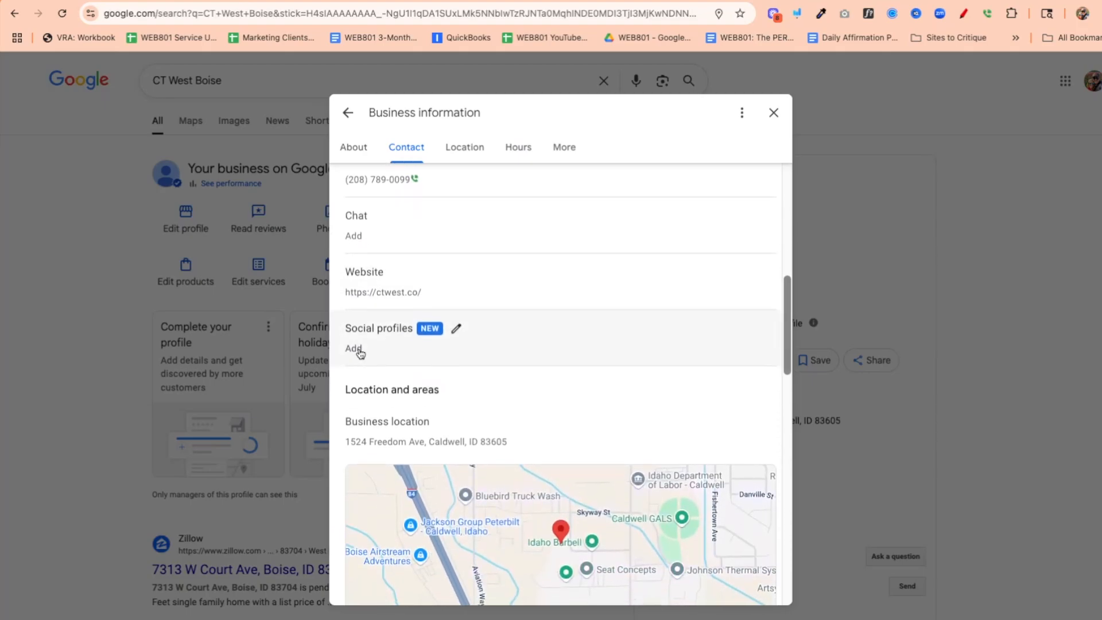
scroll(373, 352, "down", 1)
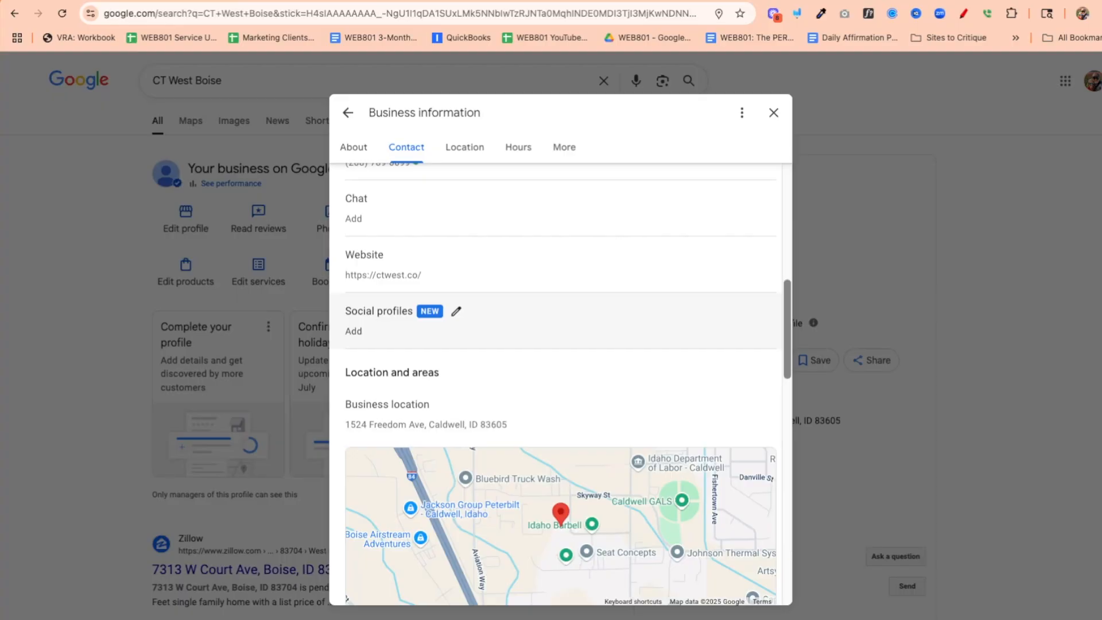
scroll(373, 321, "down", 3)
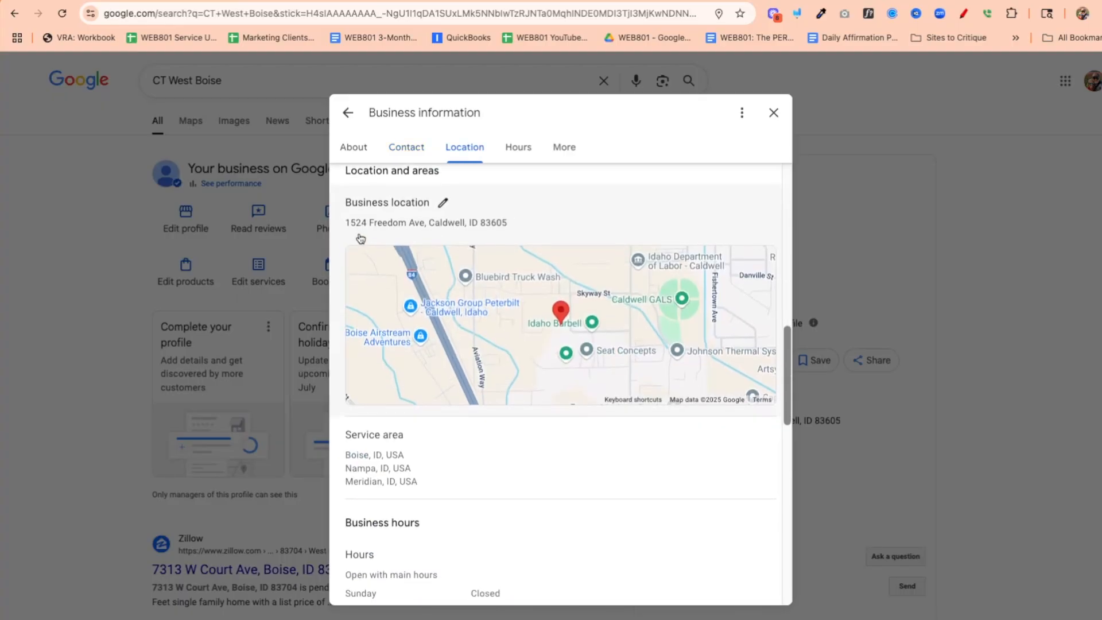
scroll(492, 234, "down", 5)
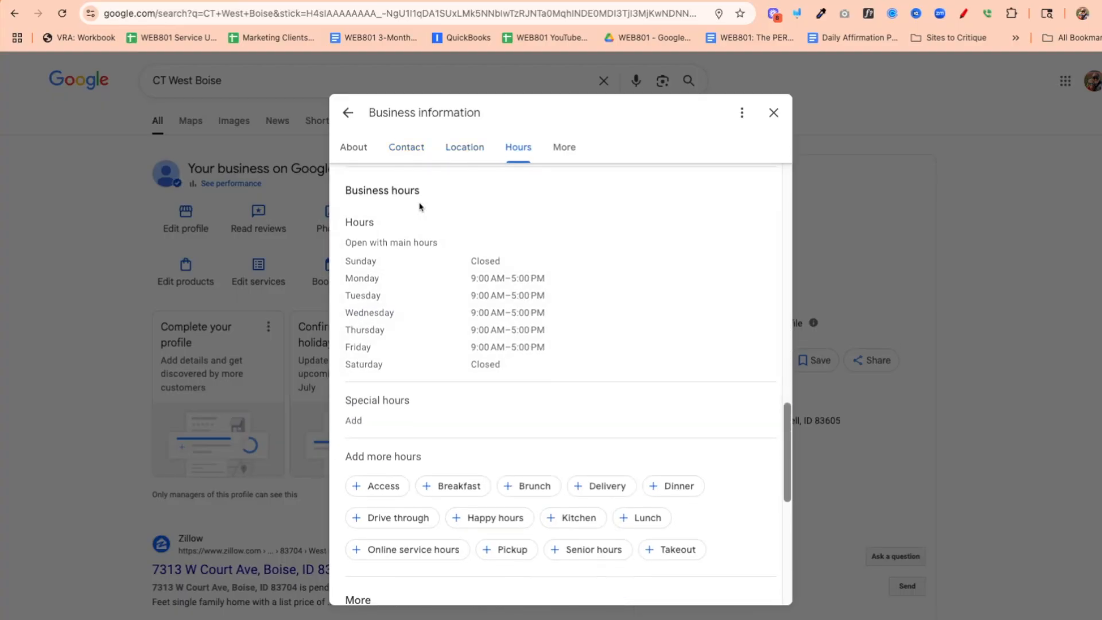
scroll(418, 206, "up", 2)
scroll(392, 199, "up", 1)
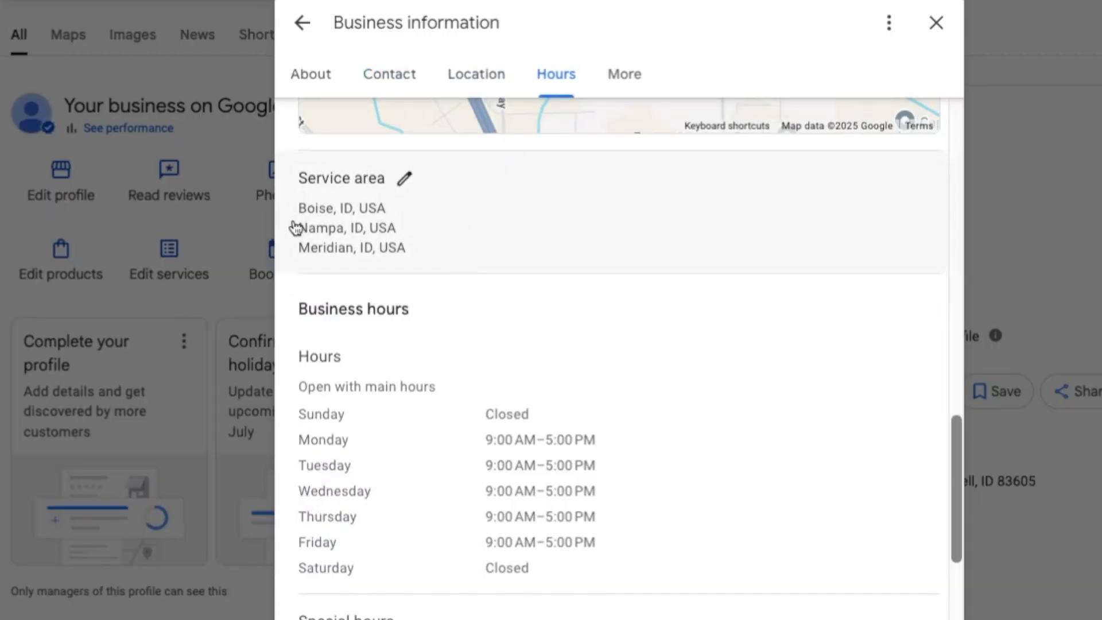
scroll(442, 333, "down", 4)
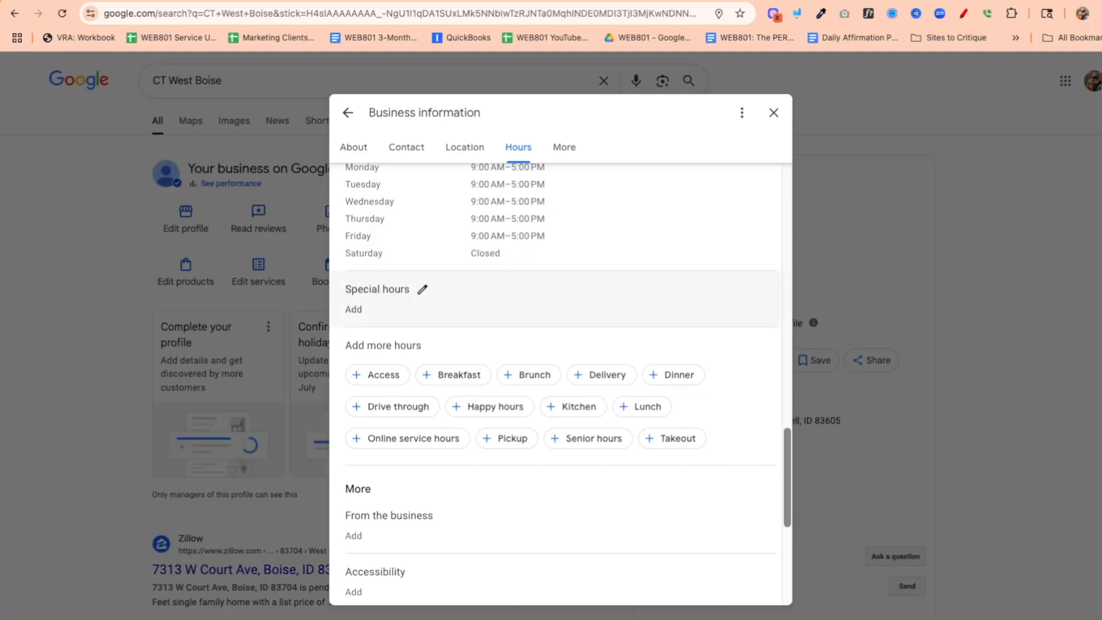
scroll(443, 330, "down", 5)
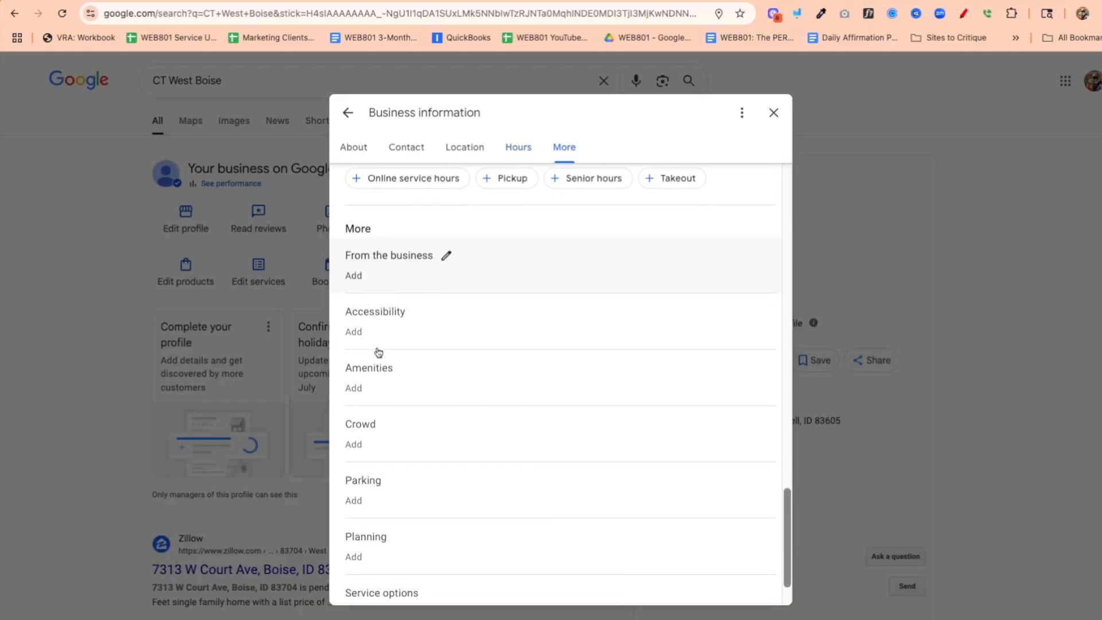
Examine the From the business and Accessibility attribute options without setting any, and close the business information
left_click(447, 255)
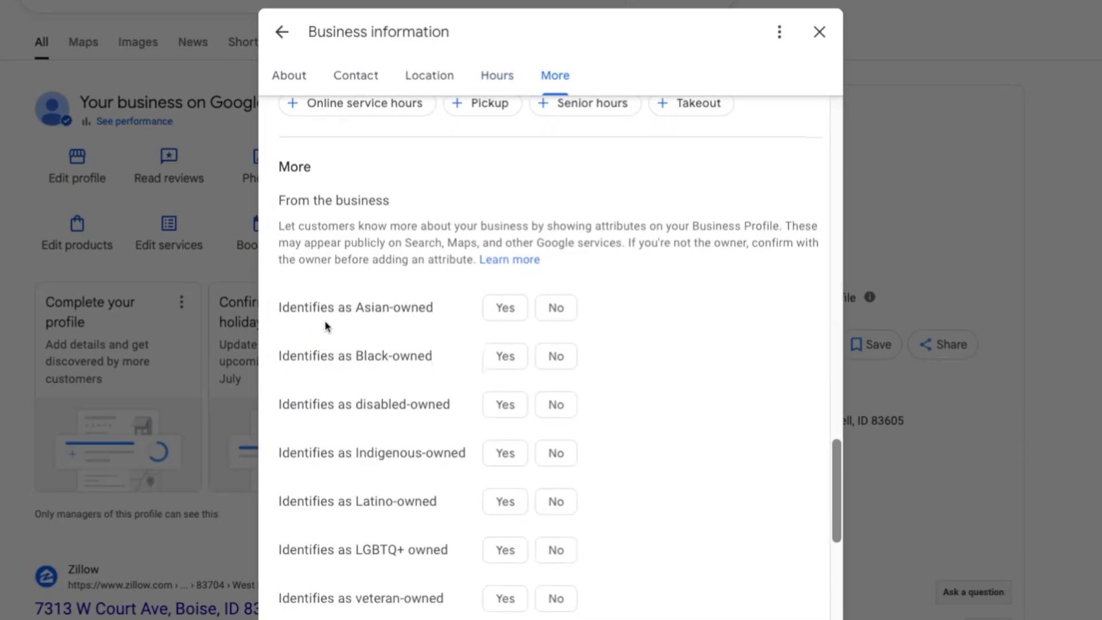
scroll(443, 310, "down", 7)
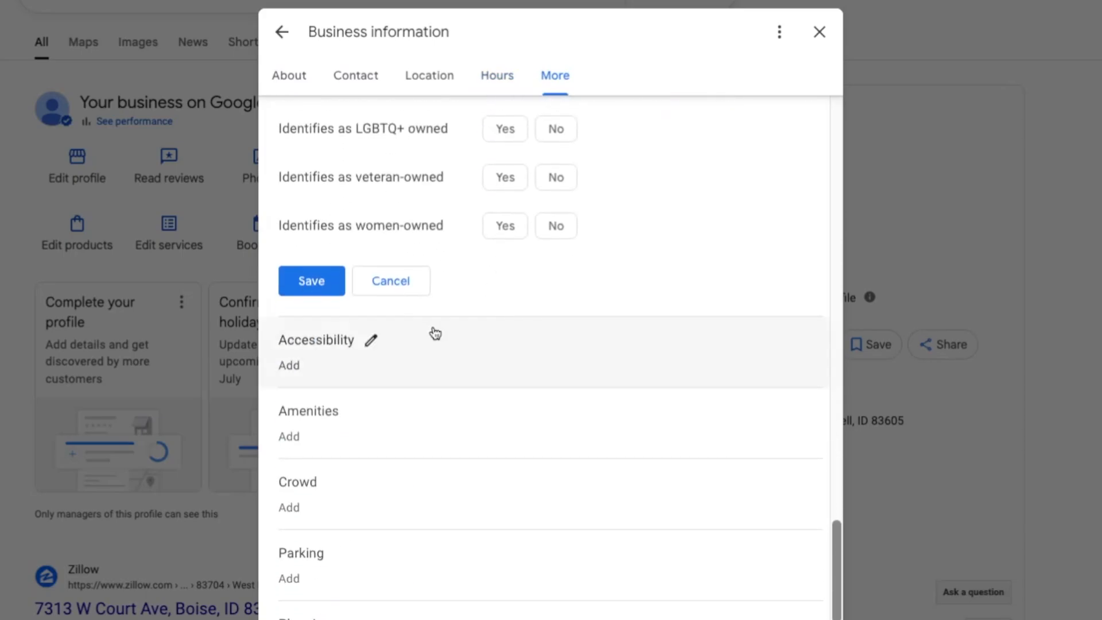
left_click(412, 294)
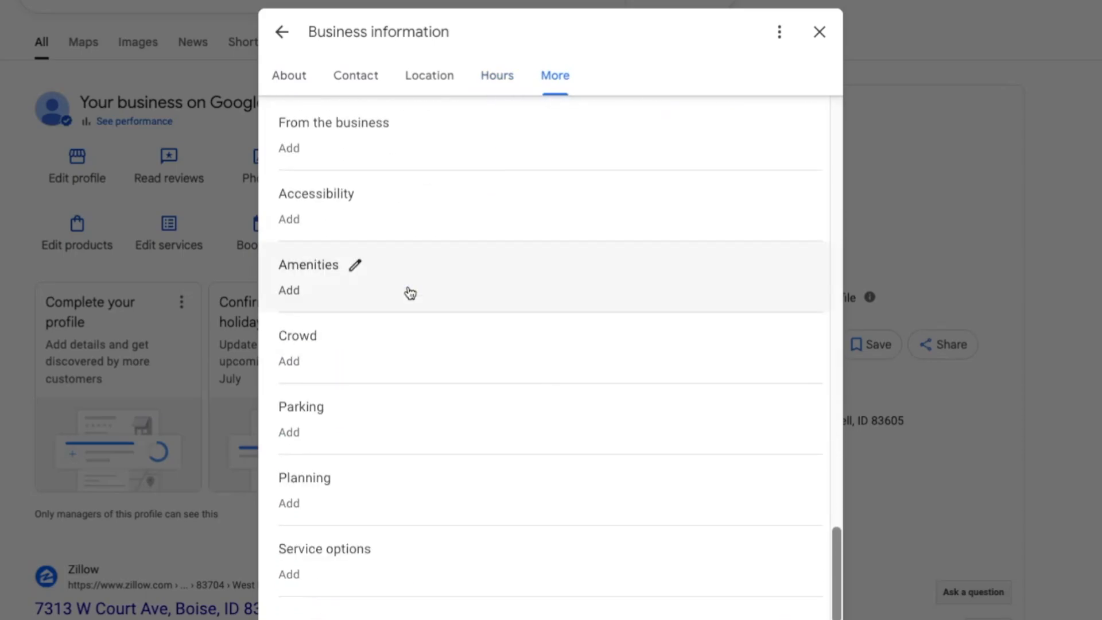
left_click(371, 196)
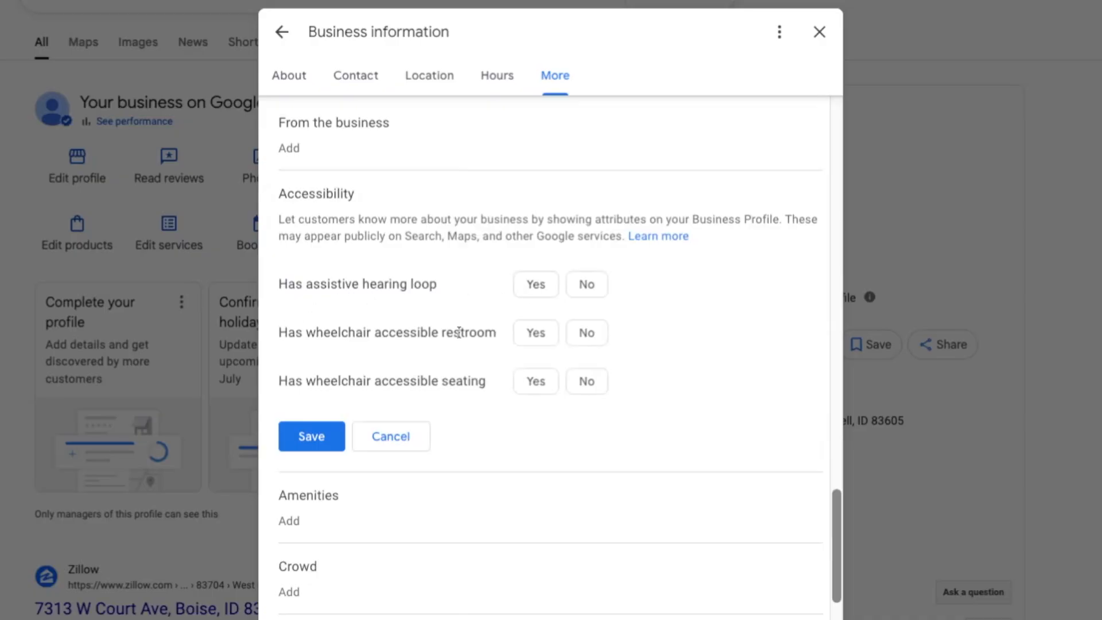
left_click(385, 436)
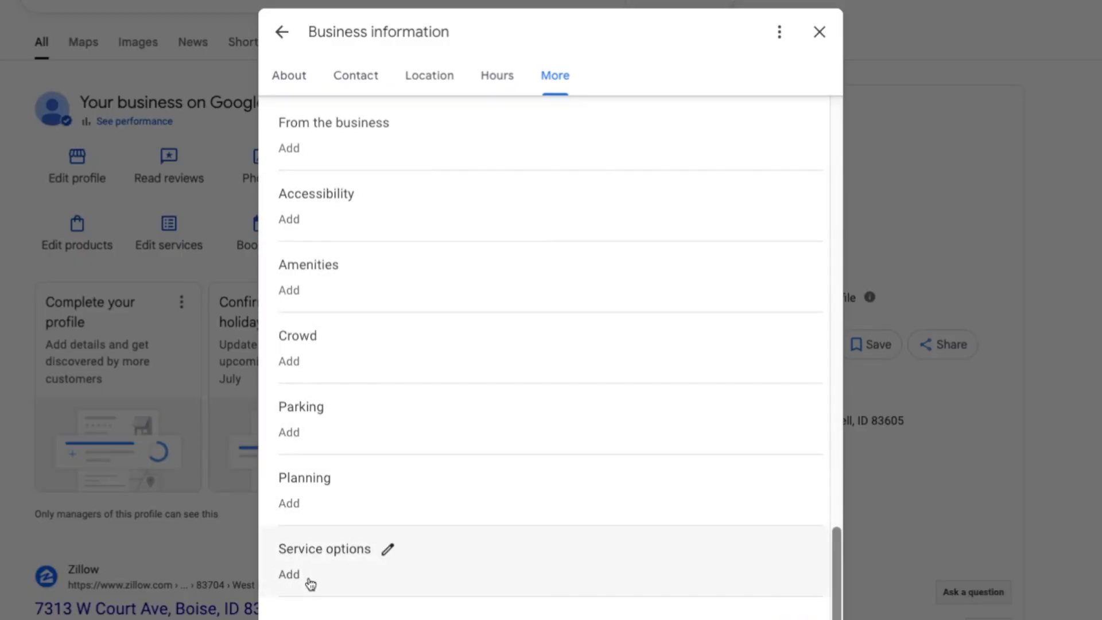
left_click(820, 33)
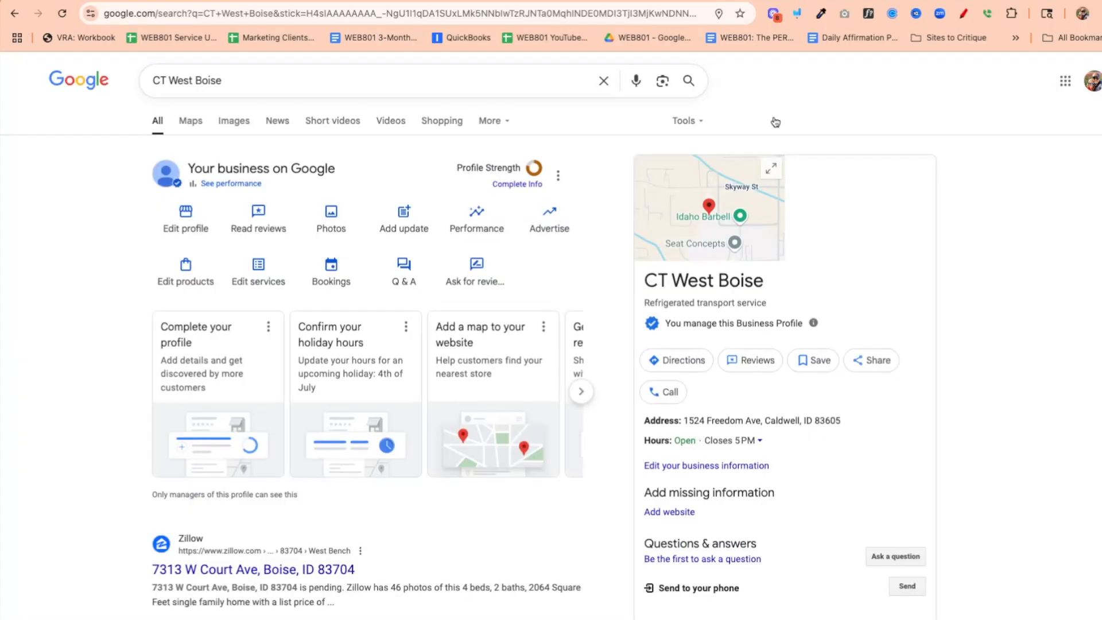
Open the photos and videos manager for the CT West Boise profile
left_click(332, 220)
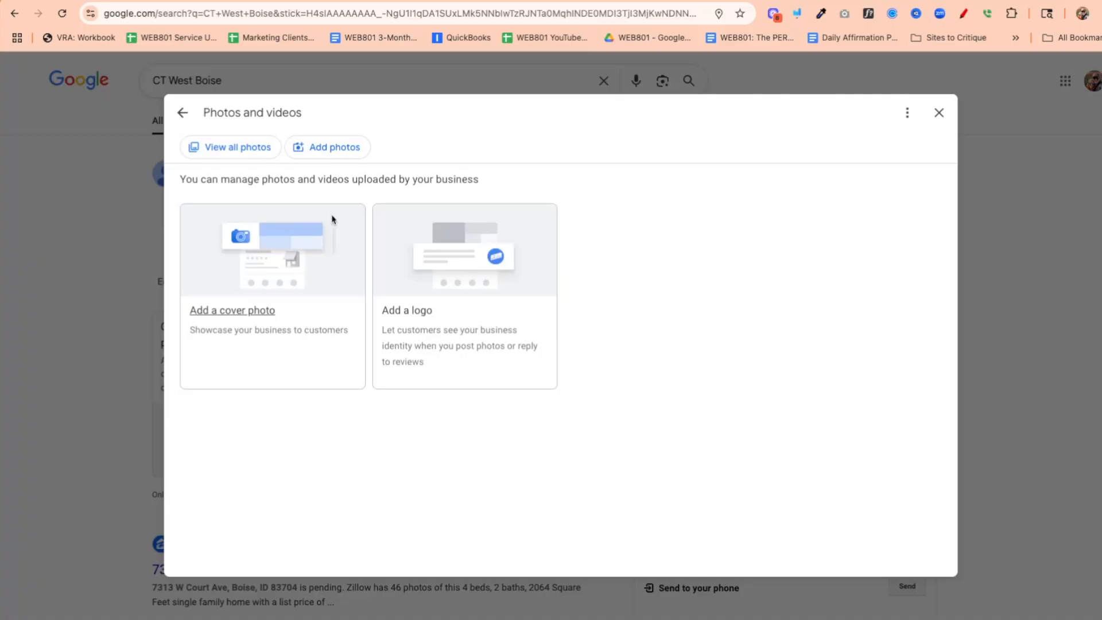